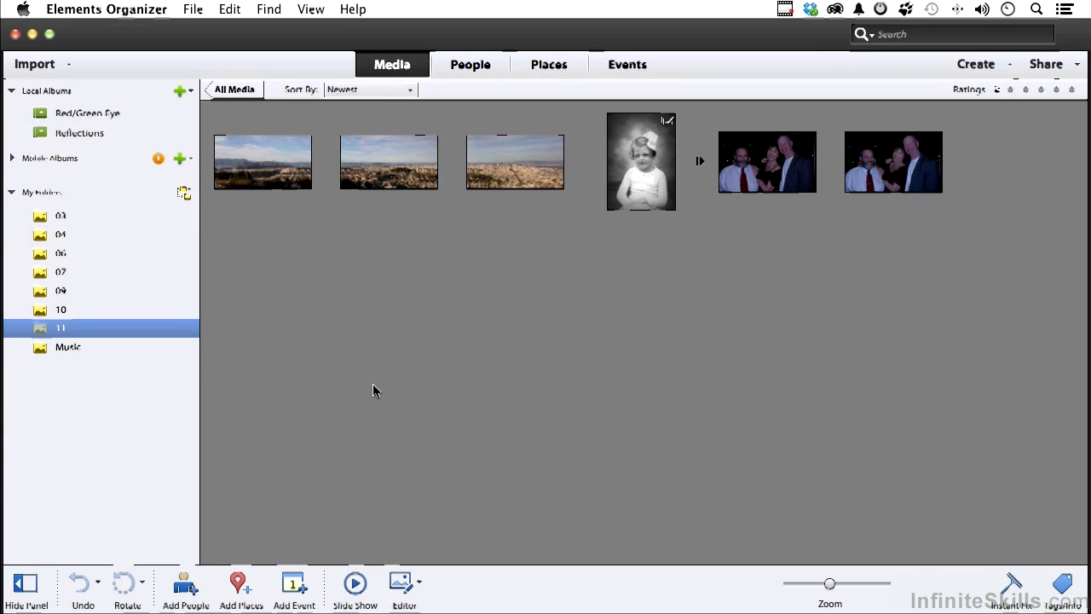
Select the left and right couple photos in Organizer and open them in the Editor.
{"action": "left_click", "coordinate": [785, 152]}
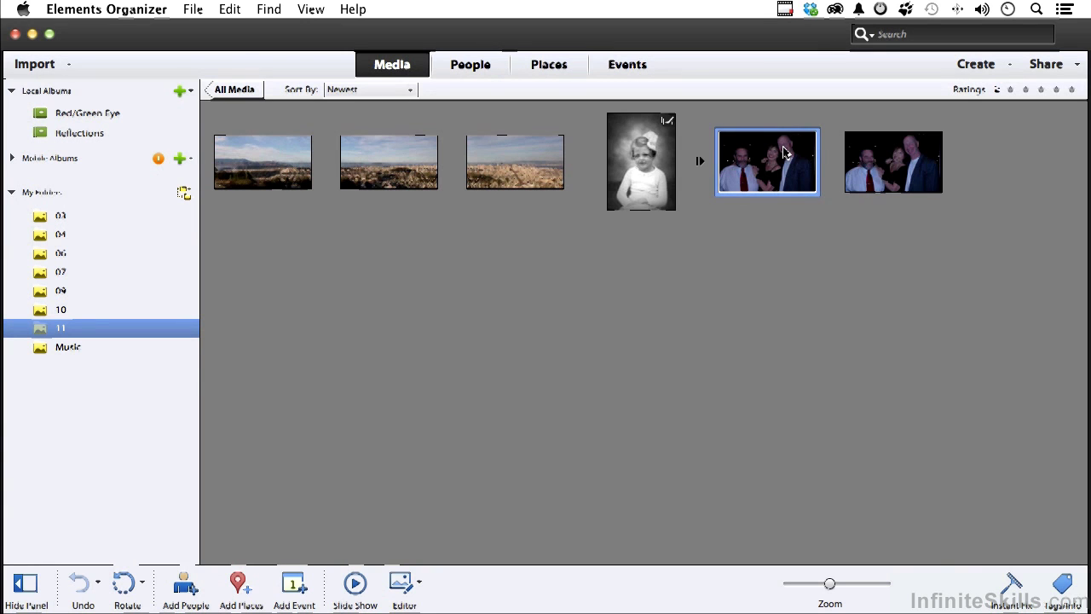
{"action": "left_click", "coordinate": [890, 162], "text": "shift"}
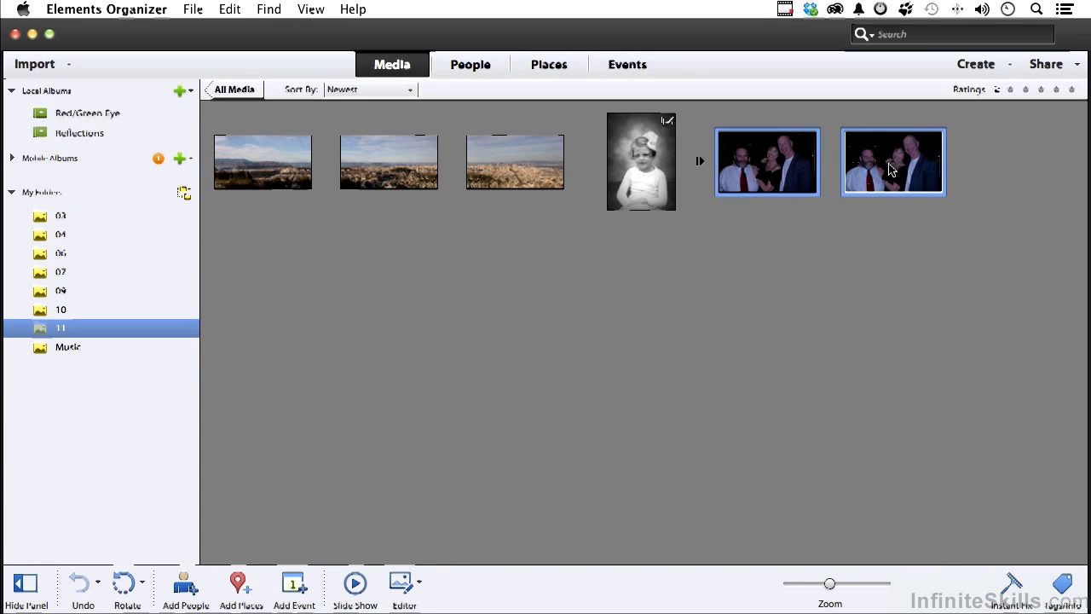
{"action": "left_click", "coordinate": [850, 265]}
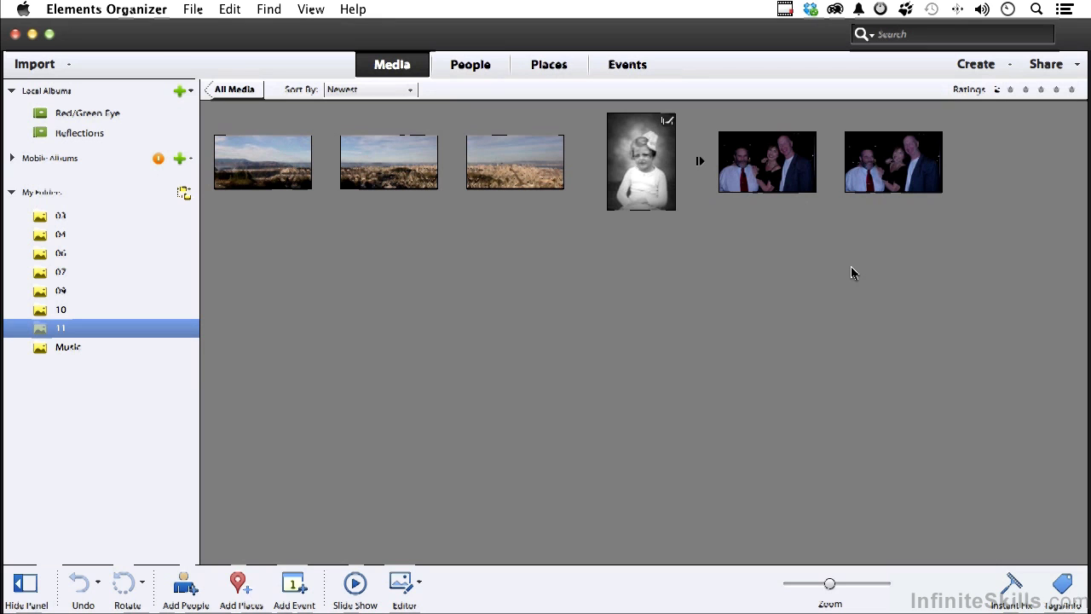
{"action": "left_click", "coordinate": [873, 170]}
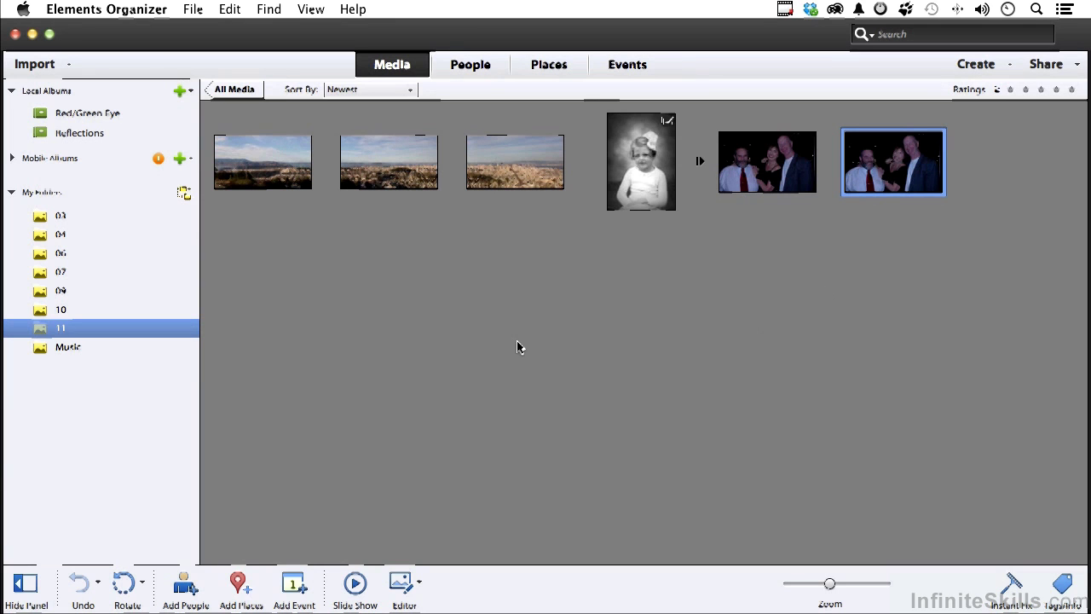
{"action": "left_click", "coordinate": [409, 174], "text": "super"}
{"action": "left_click", "coordinate": [449, 294]}
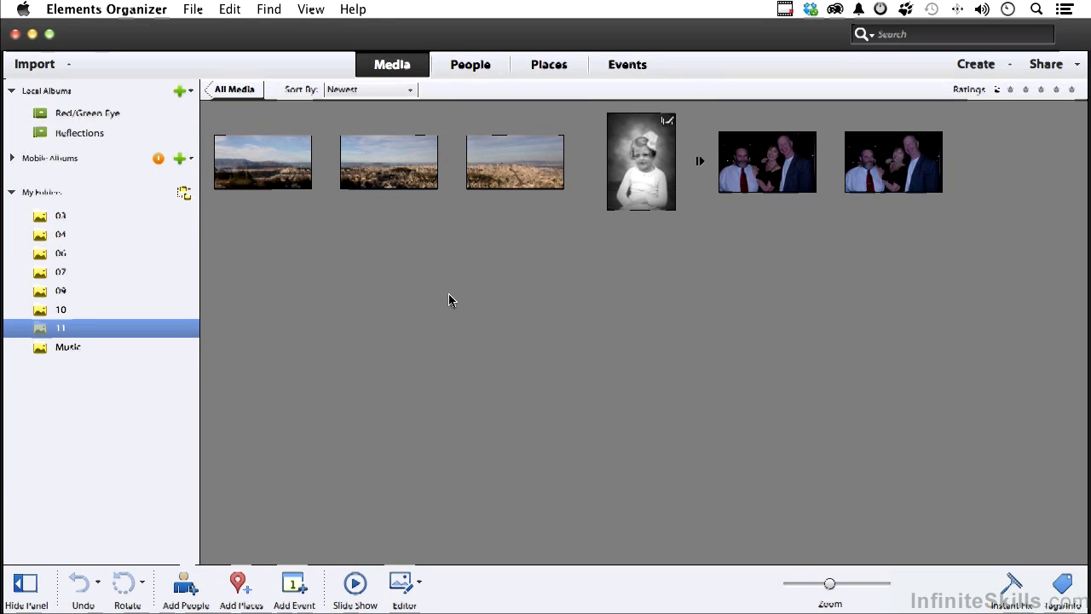
{"action": "left_click", "coordinate": [772, 163]}
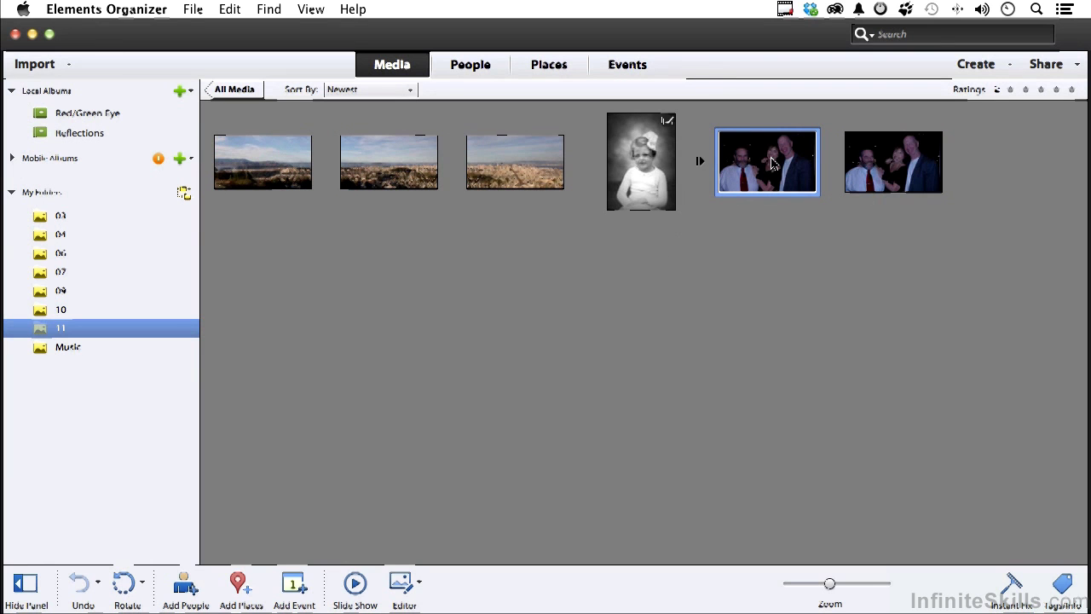
{"action": "left_click", "coordinate": [905, 164], "text": "super"}
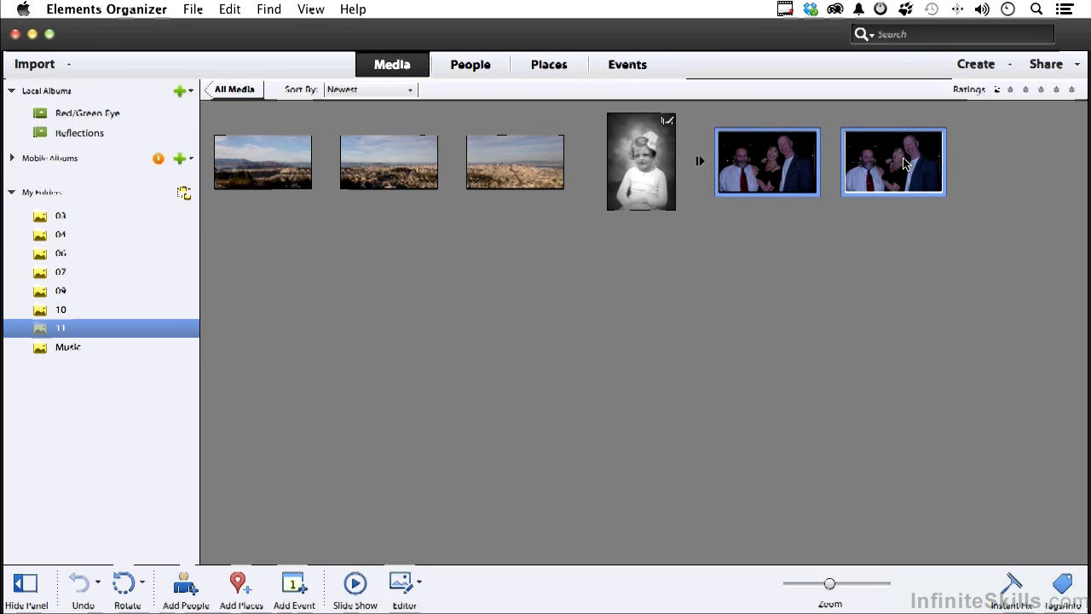
{"action": "right_click", "coordinate": [905, 164]}
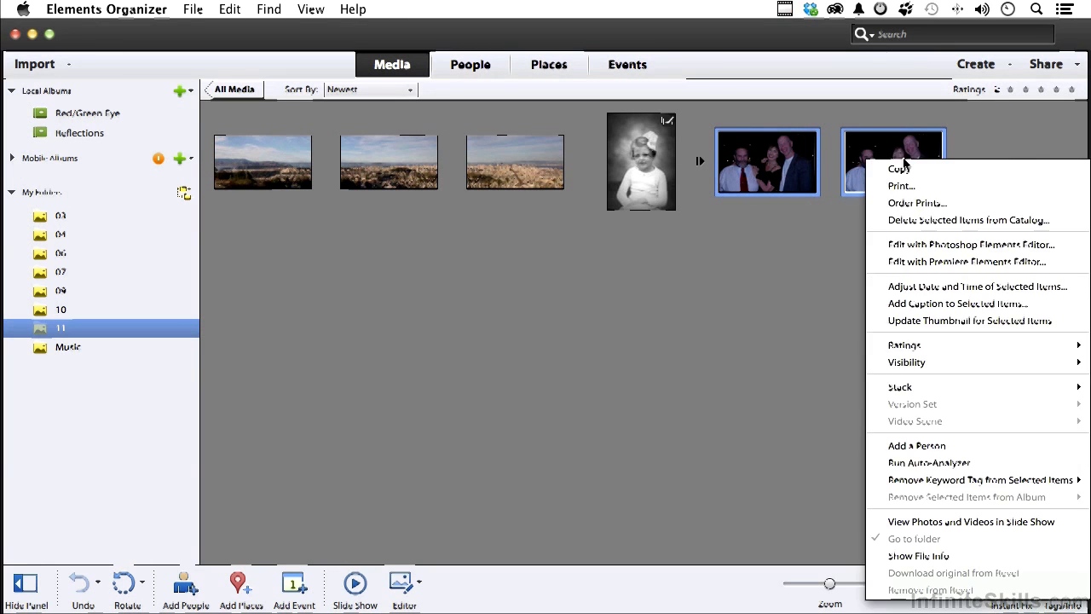
{"action": "left_click", "coordinate": [925, 243]}
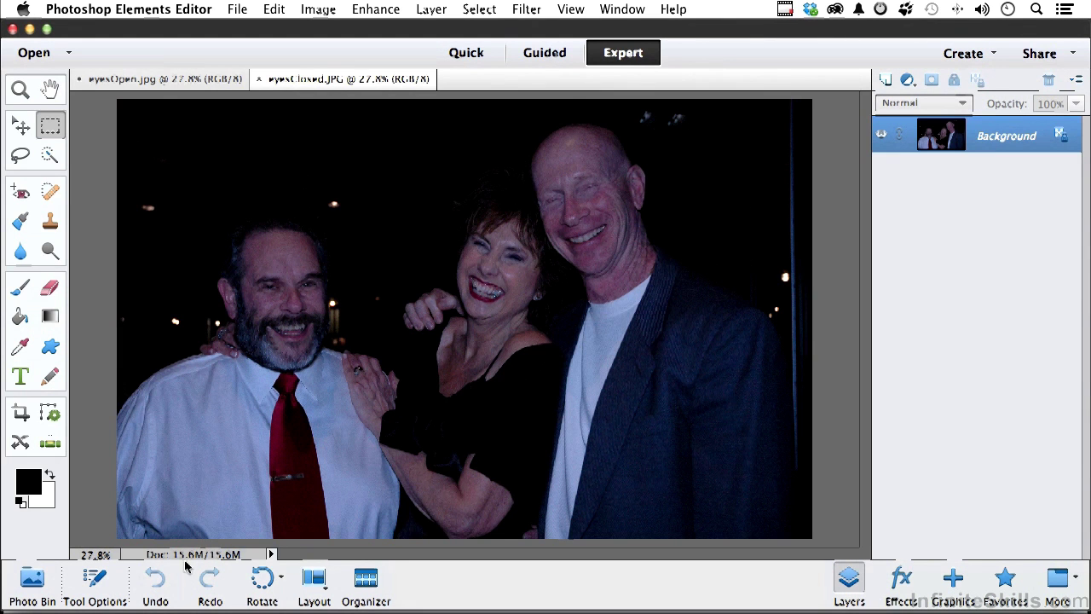
Compare the eyesOpen.jpg and eyesClosed.JPG documents, ending on eyesOpen.jpg.
{"action": "left_click", "coordinate": [196, 79]}
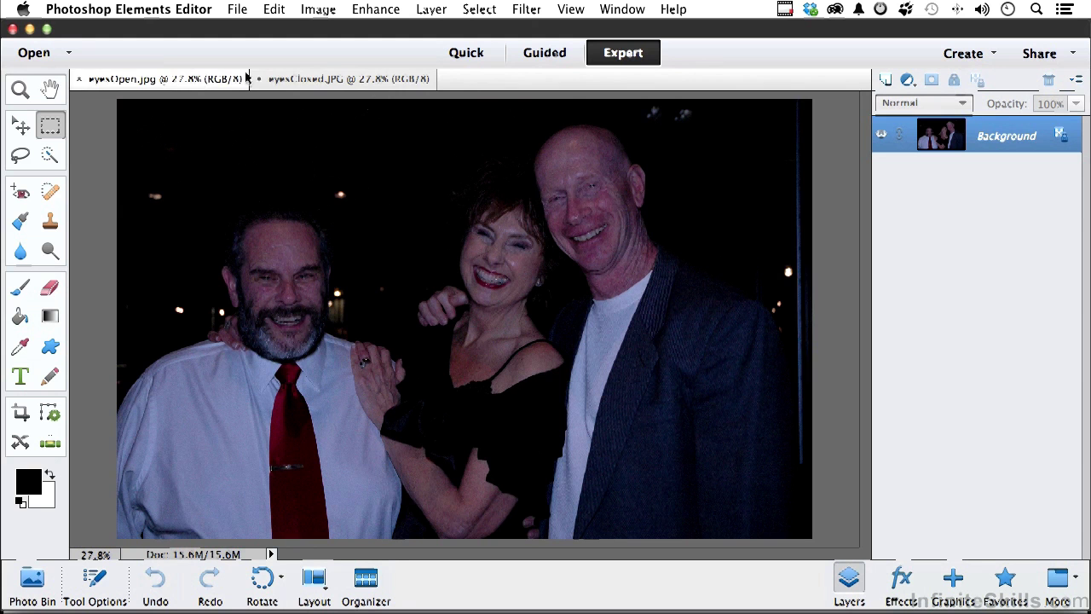
{"action": "left_click", "coordinate": [341, 80]}
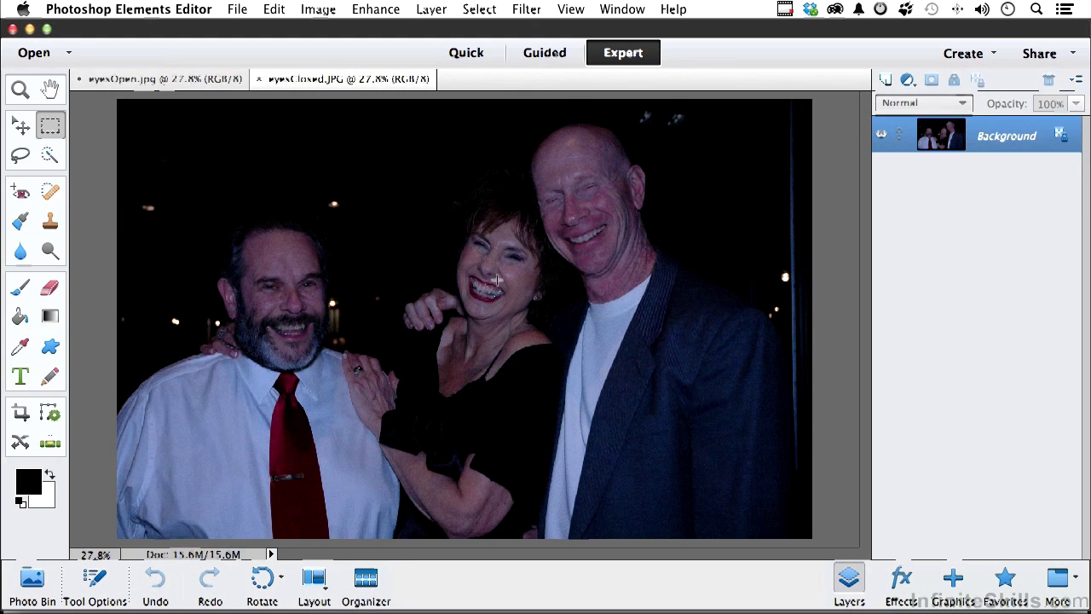
{"action": "left_click", "coordinate": [213, 81]}
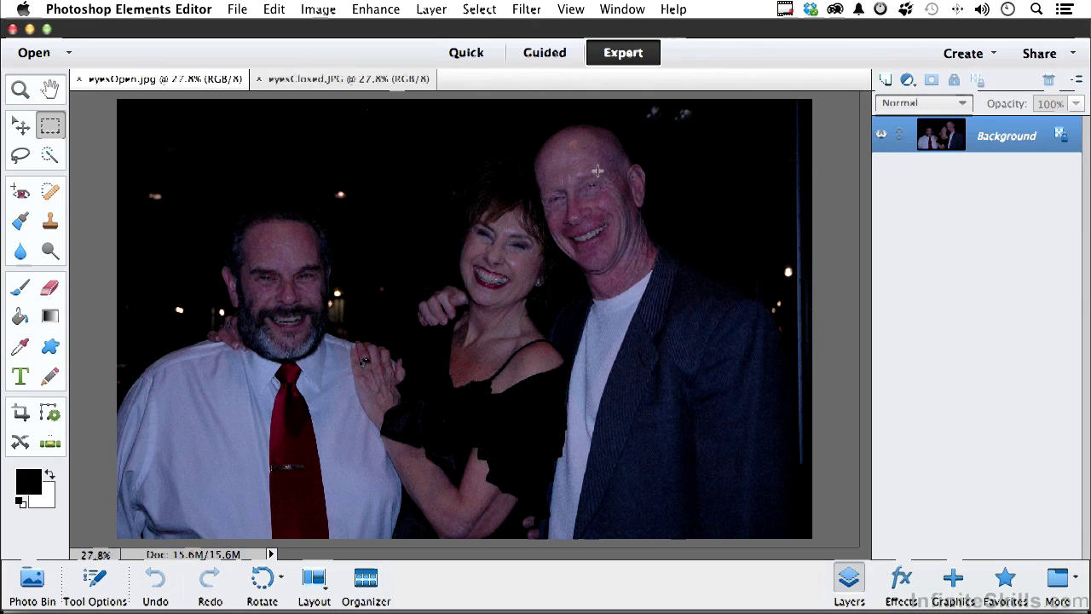
Apply Levels to eyesOpen.jpg with white input 210 and midtone 1.10.
{"action": "left_click", "coordinate": [383, 10]}
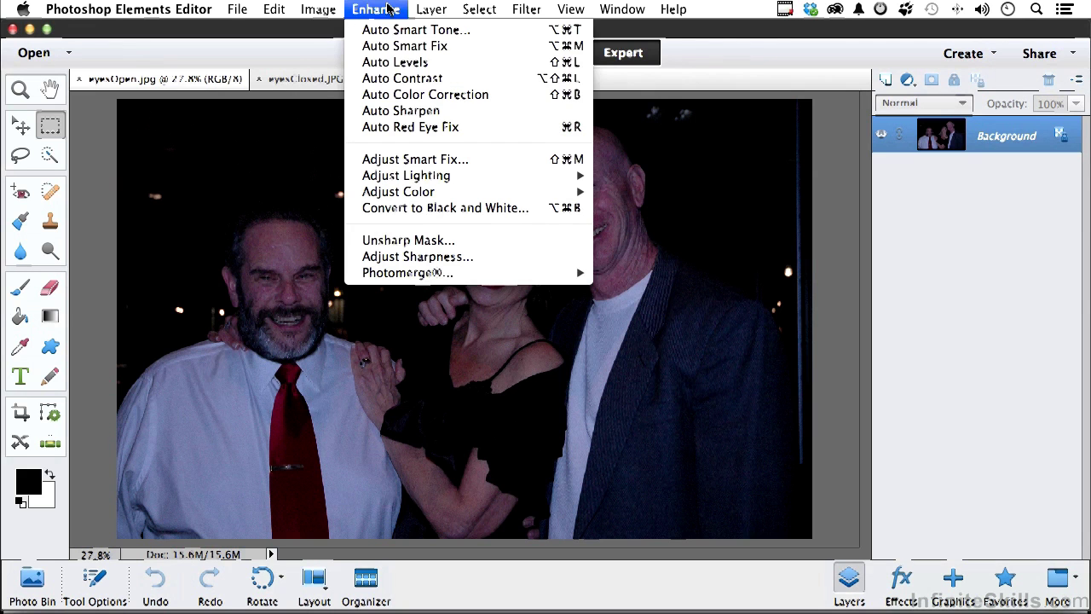
{"action": "mouse_move", "coordinate": [420, 179]}
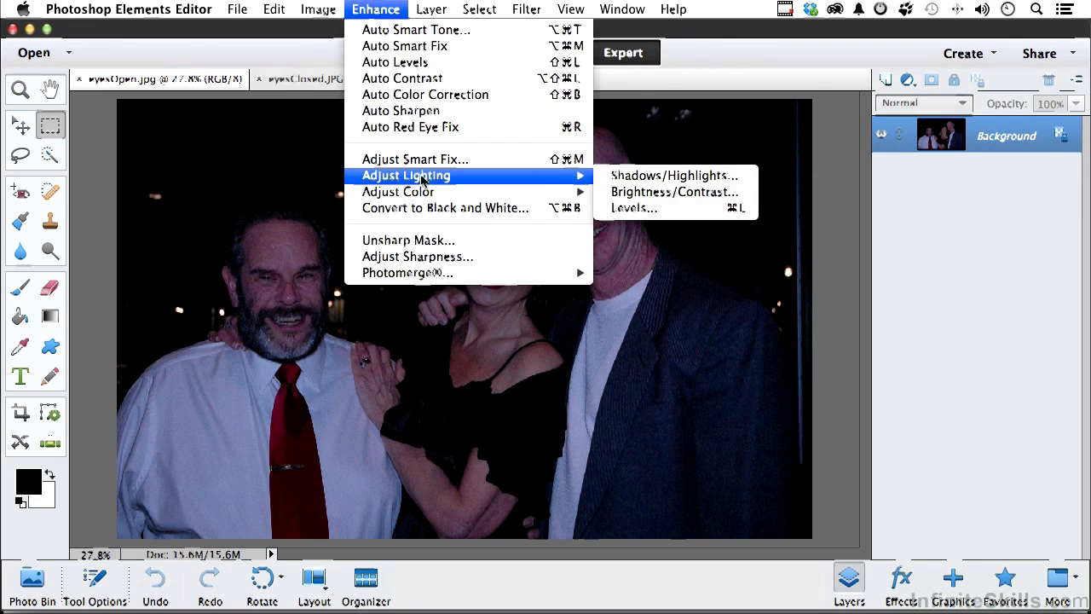
{"action": "left_click", "coordinate": [714, 207]}
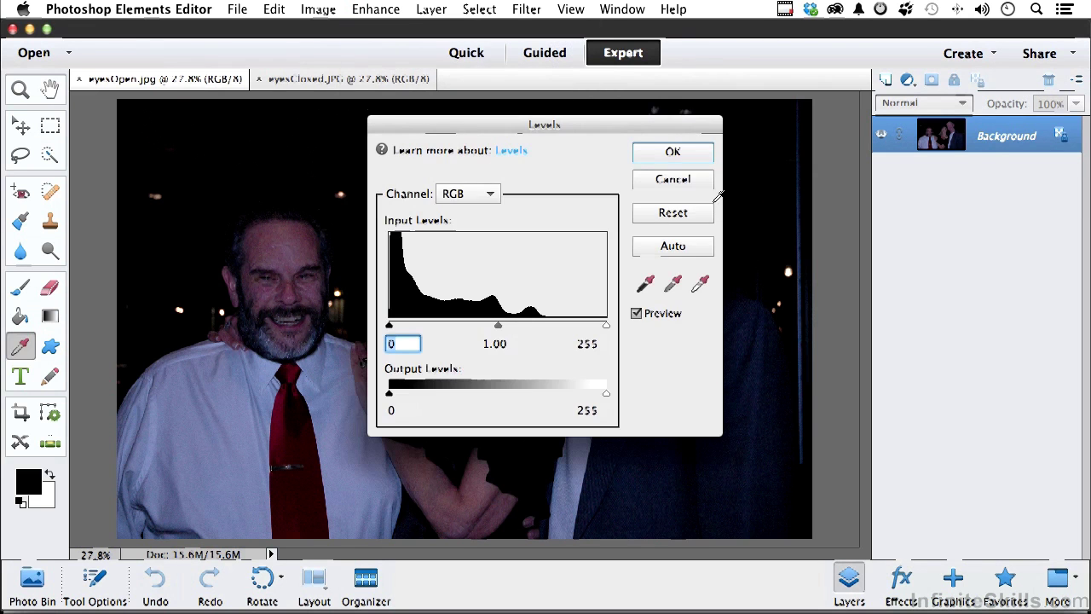
{"action": "left_click_drag", "start_coordinate": [601, 128], "coordinate": [884, 212]}
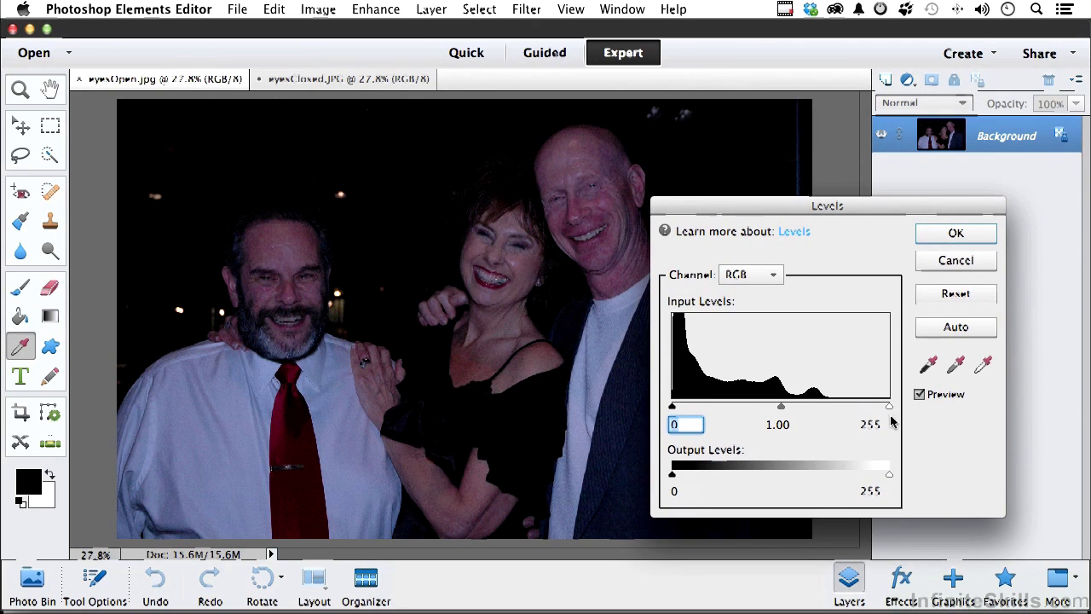
{"action": "left_click_drag", "start_coordinate": [890, 410], "coordinate": [853, 414]}
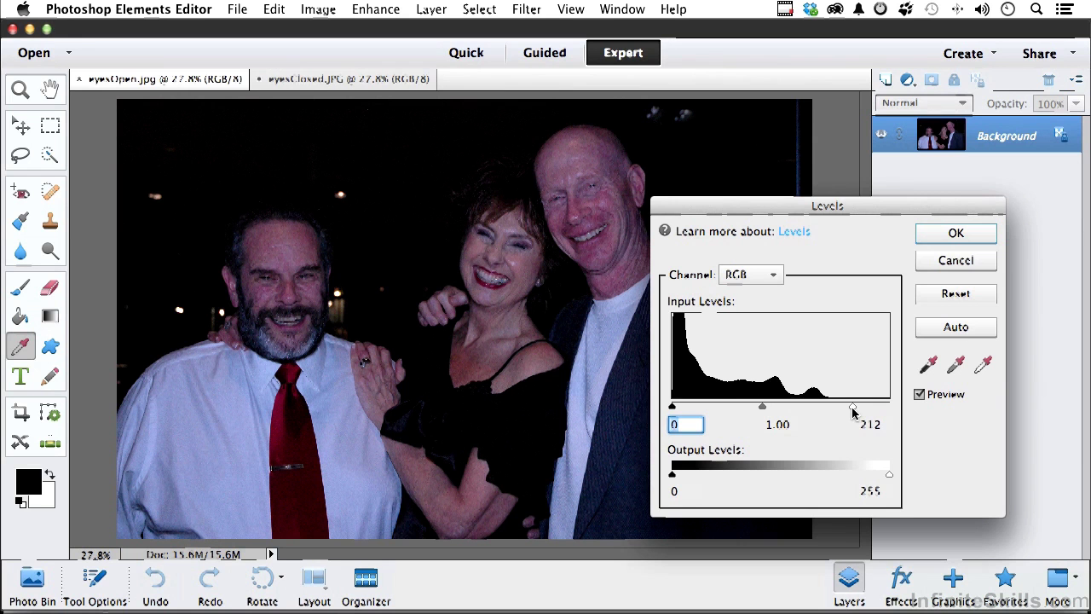
{"action": "left_click", "coordinate": [869, 423]}
{"action": "key", "text": "BackSpace"}
{"action": "type", "text": "0"}
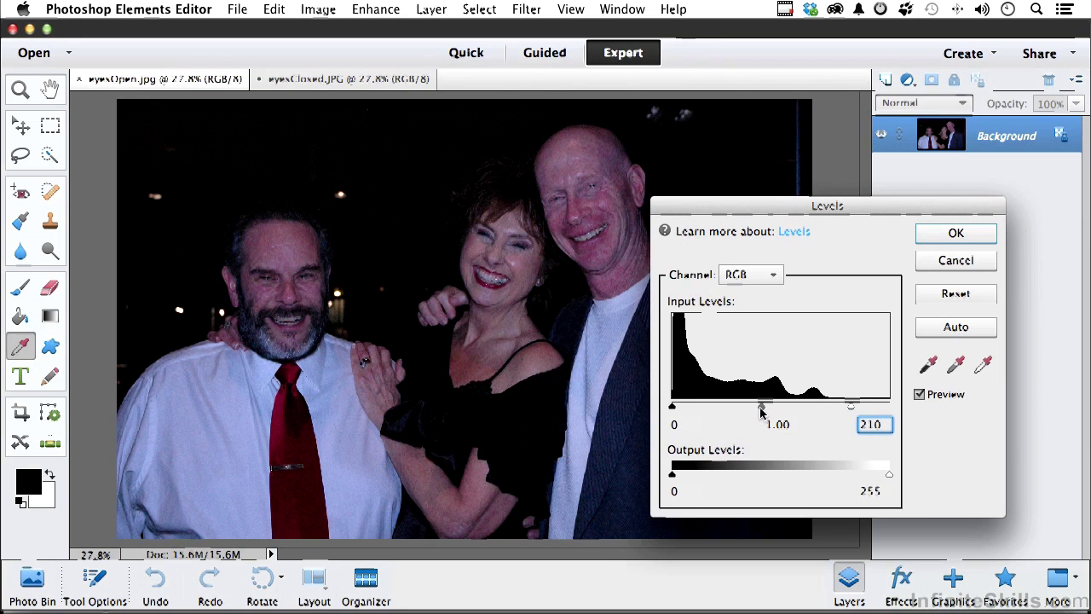
{"action": "left_click_drag", "start_coordinate": [761, 411], "coordinate": [755, 411]}
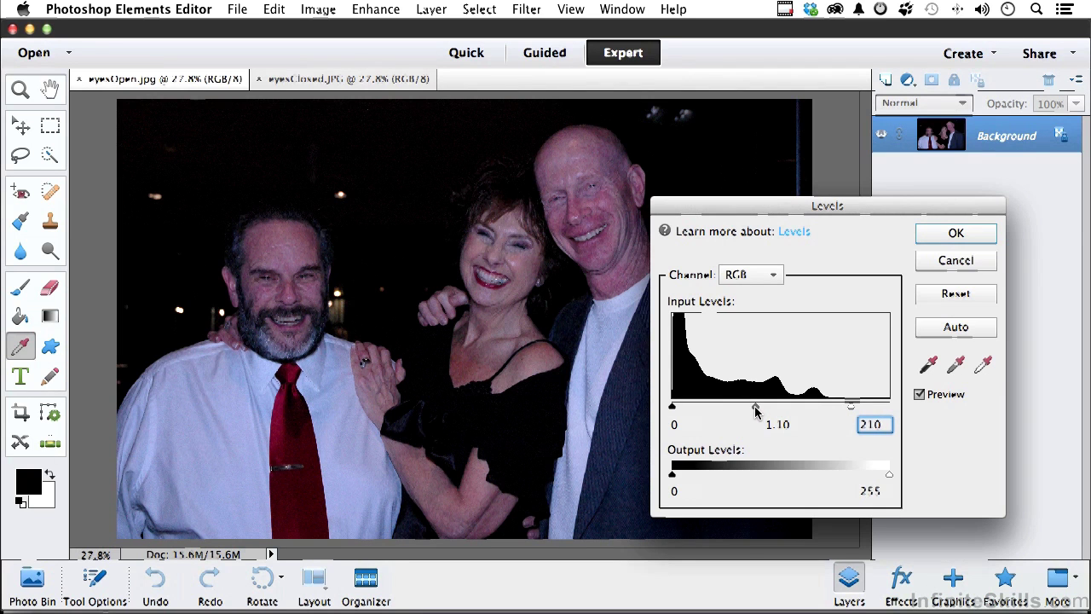
{"action": "left_click", "coordinate": [955, 233]}
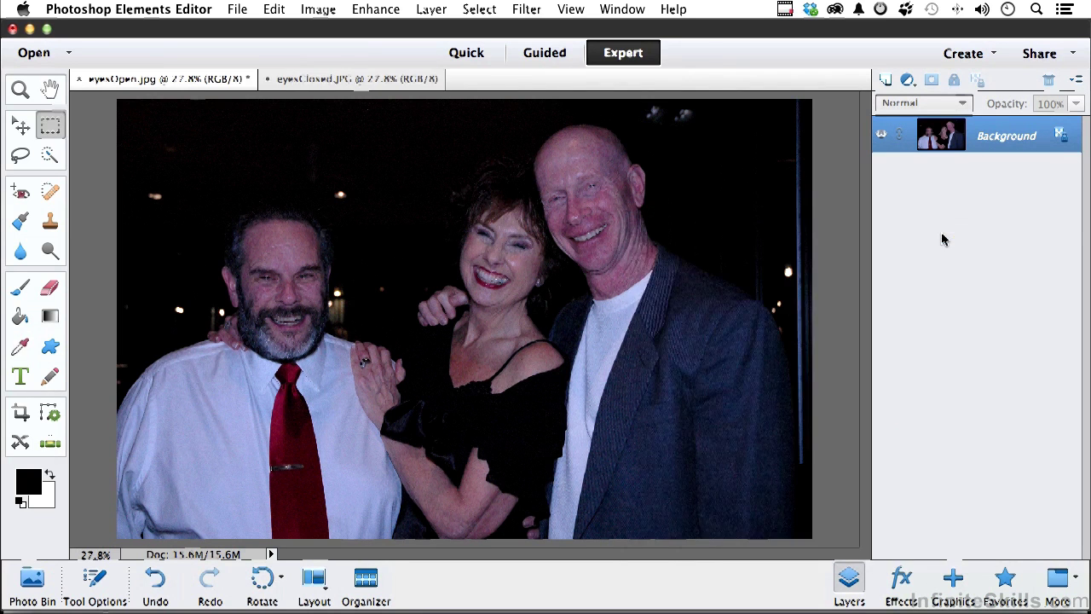
{"action": "left_click", "coordinate": [300, 79]}
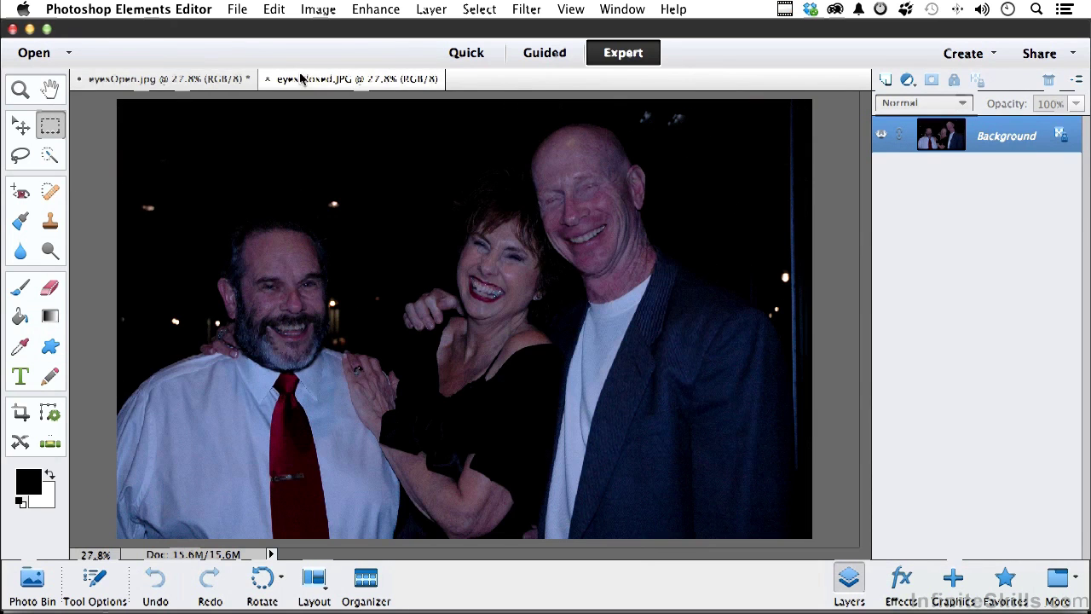
{"action": "left_click", "coordinate": [362, 13]}
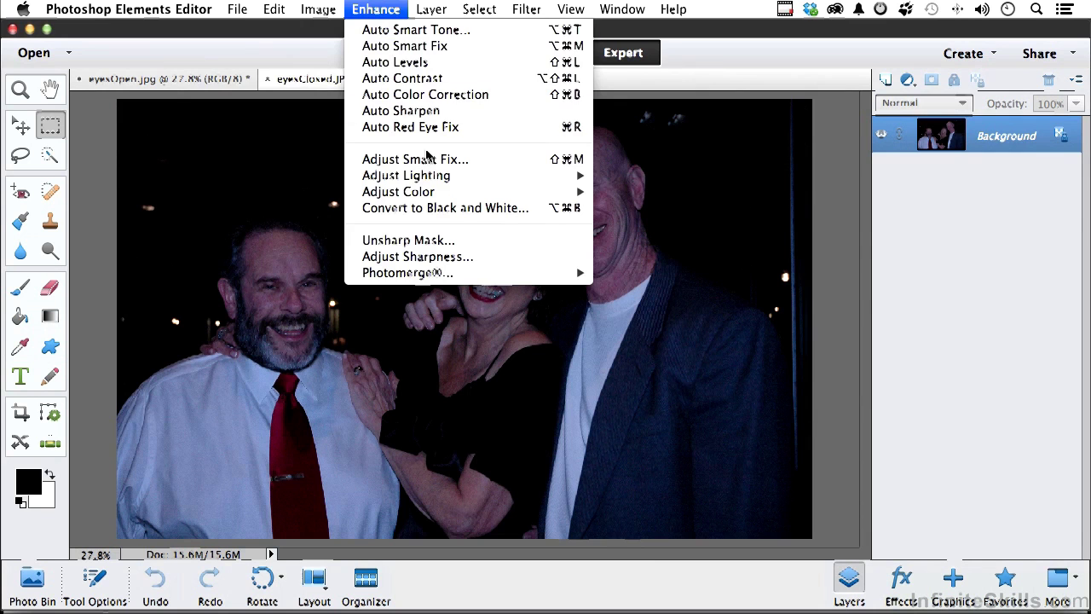
{"action": "mouse_move", "coordinate": [426, 177]}
{"action": "left_click", "coordinate": [685, 210]}
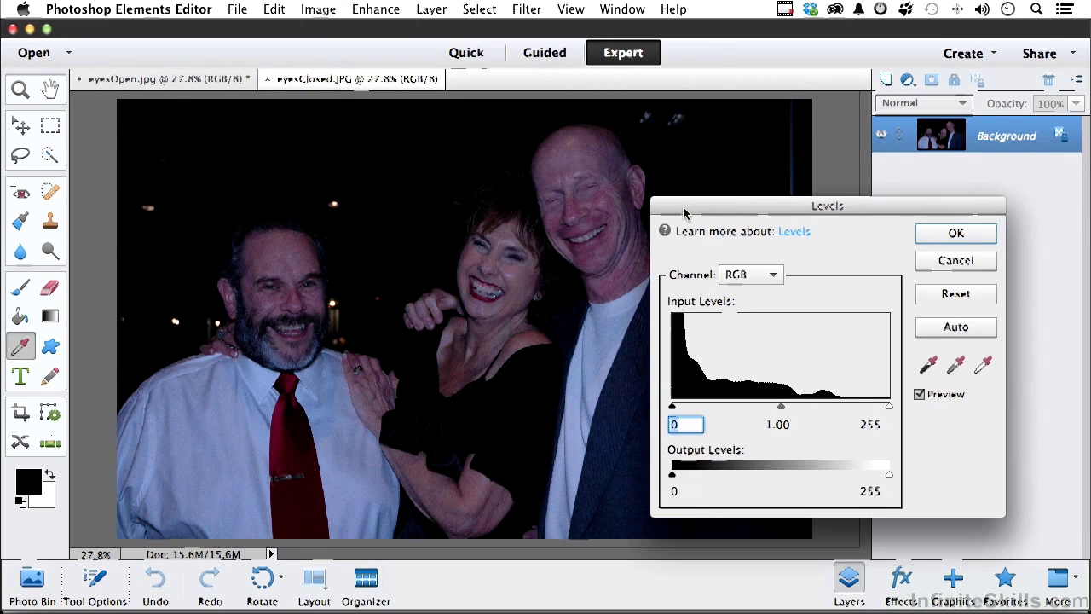
{"action": "left_click", "coordinate": [873, 424]}
{"action": "type", "text": "210"}
{"action": "left_click", "coordinate": [791, 425]}
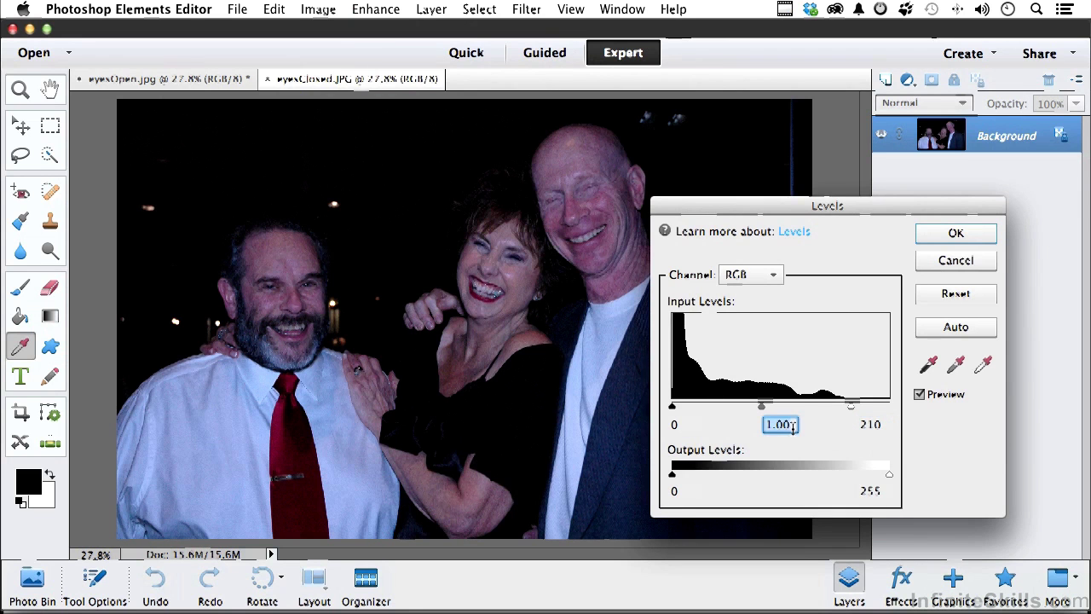
{"action": "type", "text": "1."}
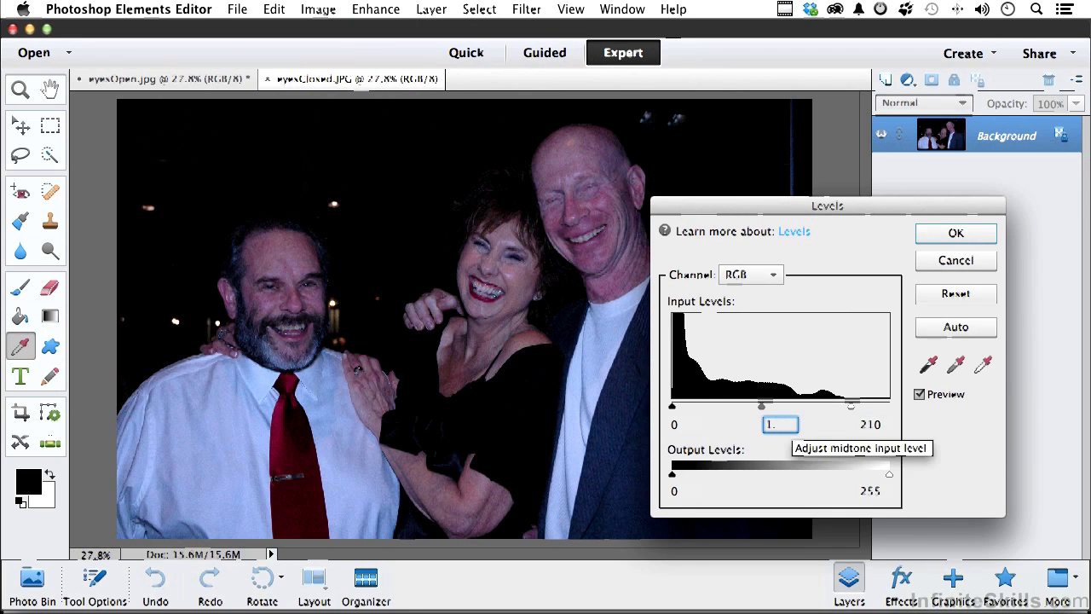
{"action": "type", "text": "10"}
{"action": "left_click", "coordinate": [956, 236]}
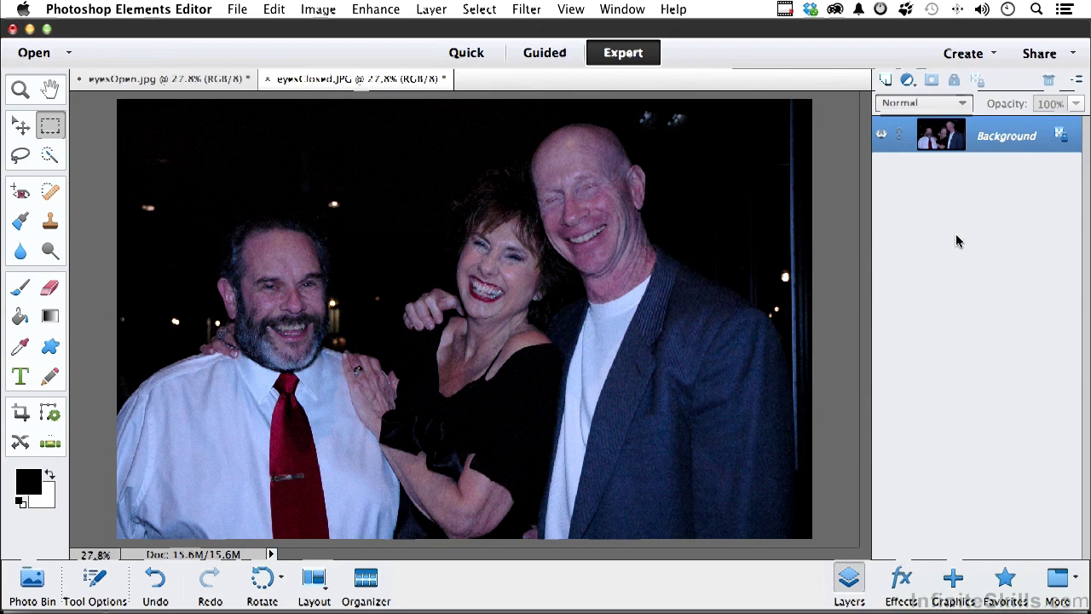
Run Remove Color Cast on EyesClosed.JPG, sampling the man's white shirt as neutral.
{"action": "left_click", "coordinate": [381, 14]}
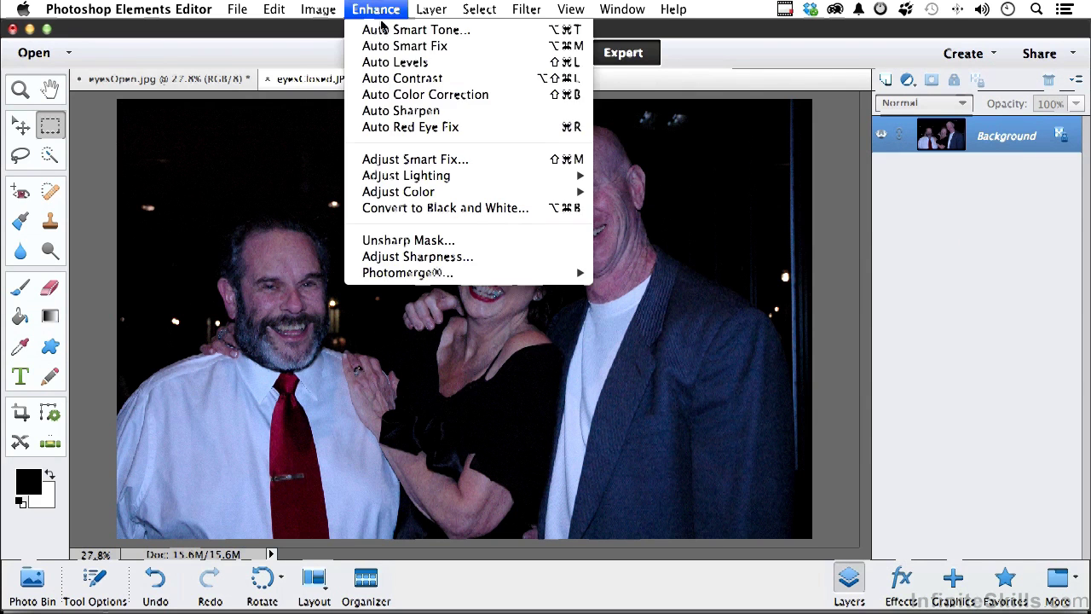
{"action": "mouse_move", "coordinate": [414, 175]}
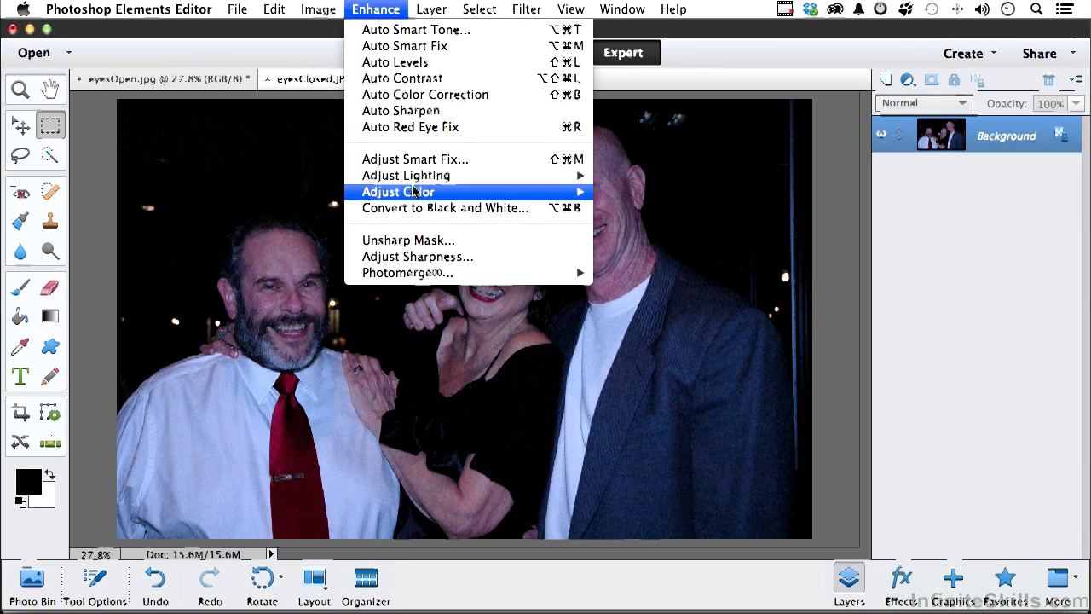
{"action": "left_click", "coordinate": [651, 195]}
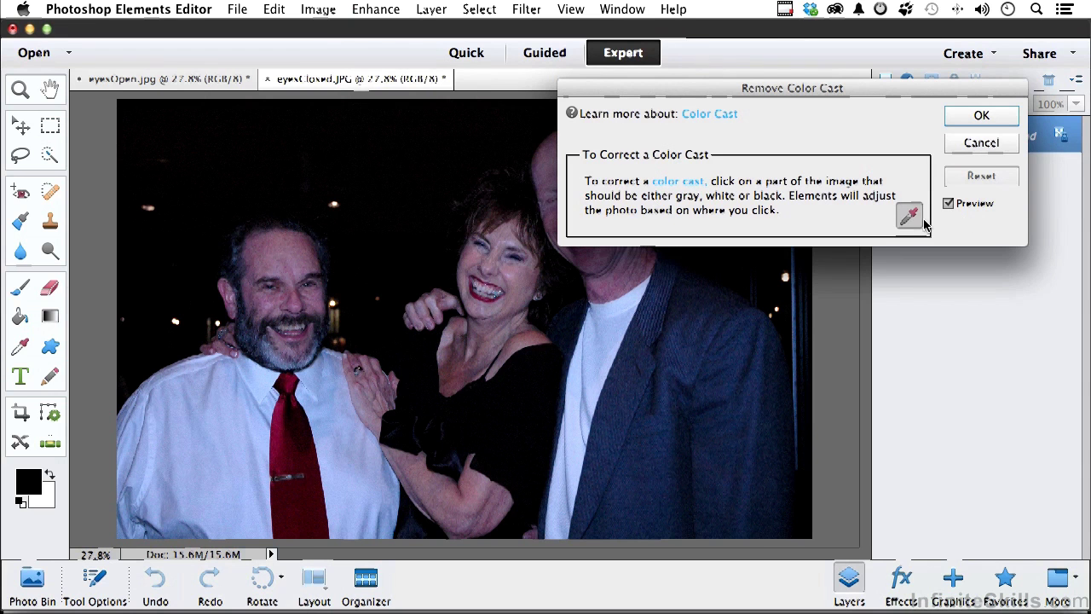
{"action": "left_click", "coordinate": [241, 419]}
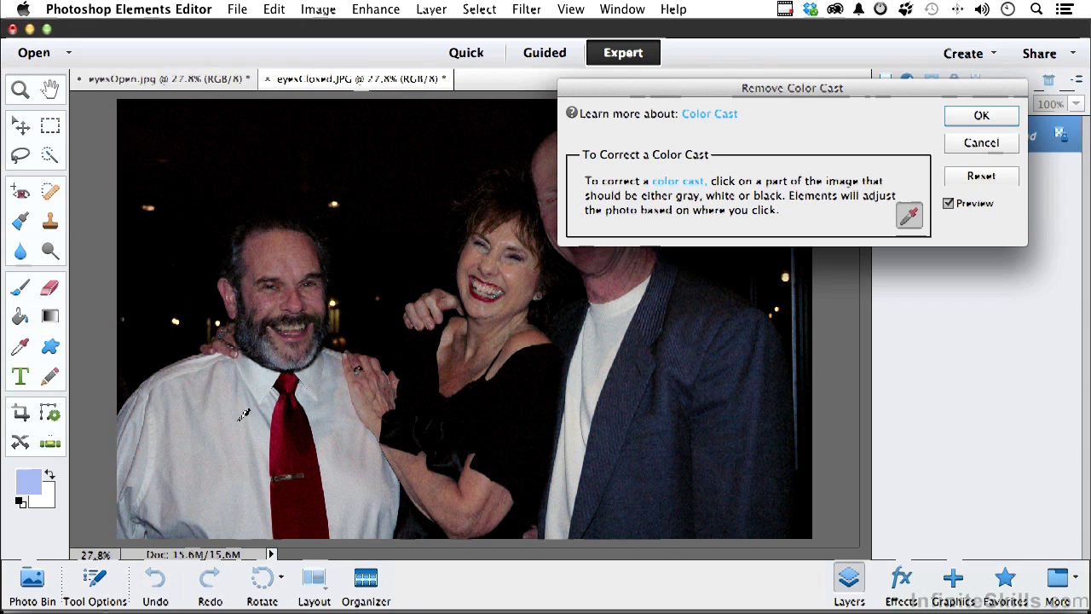
{"action": "left_click", "coordinate": [981, 115]}
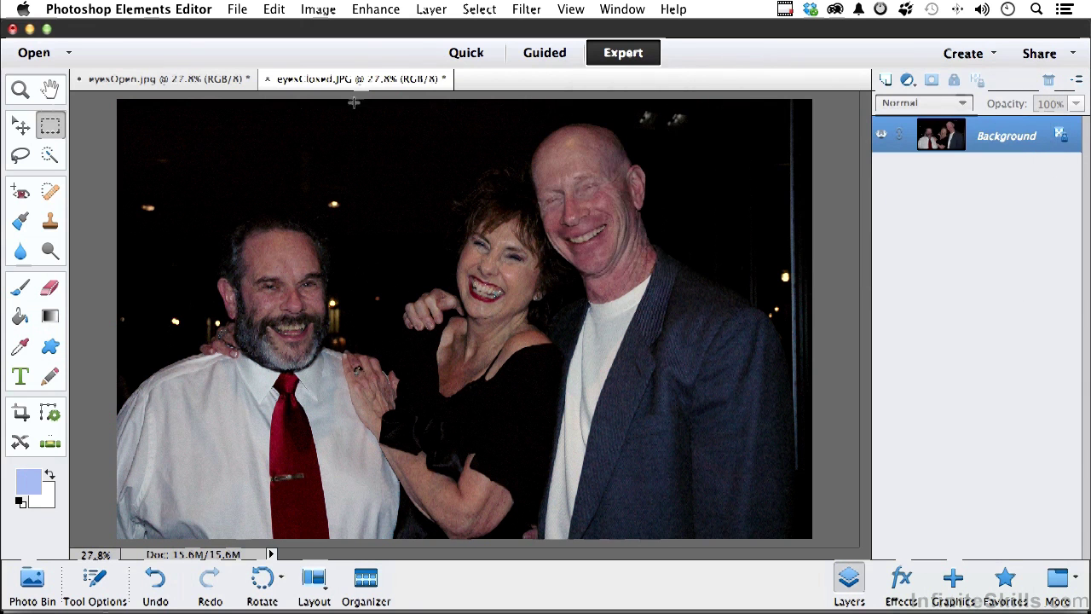
Remove the colour cast from eyesOpen.jpg by sampling the white shirt.
{"action": "left_click", "coordinate": [141, 81]}
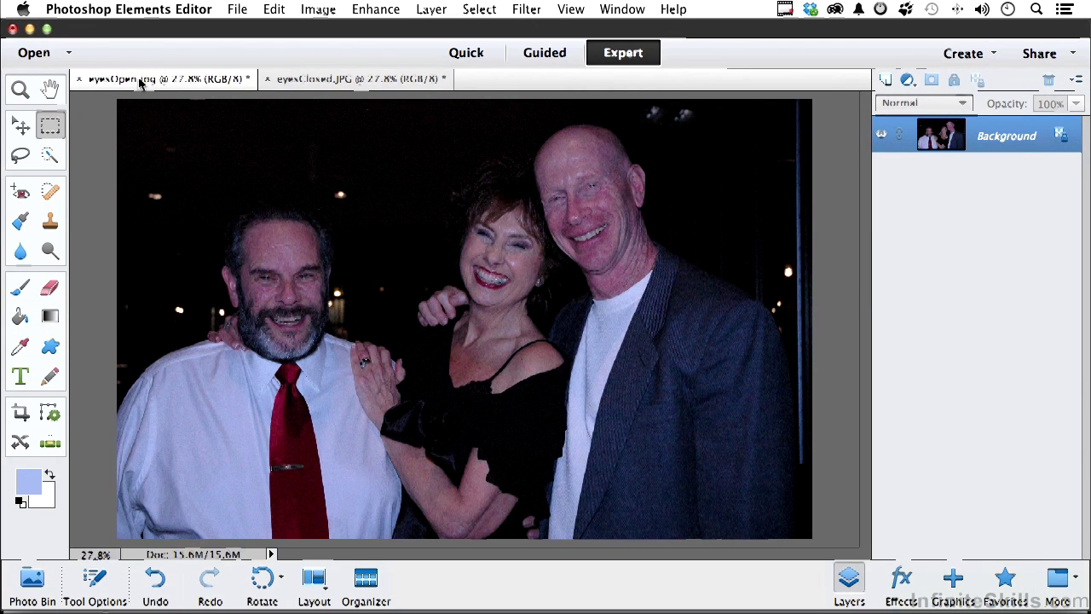
{"action": "left_click", "coordinate": [363, 8]}
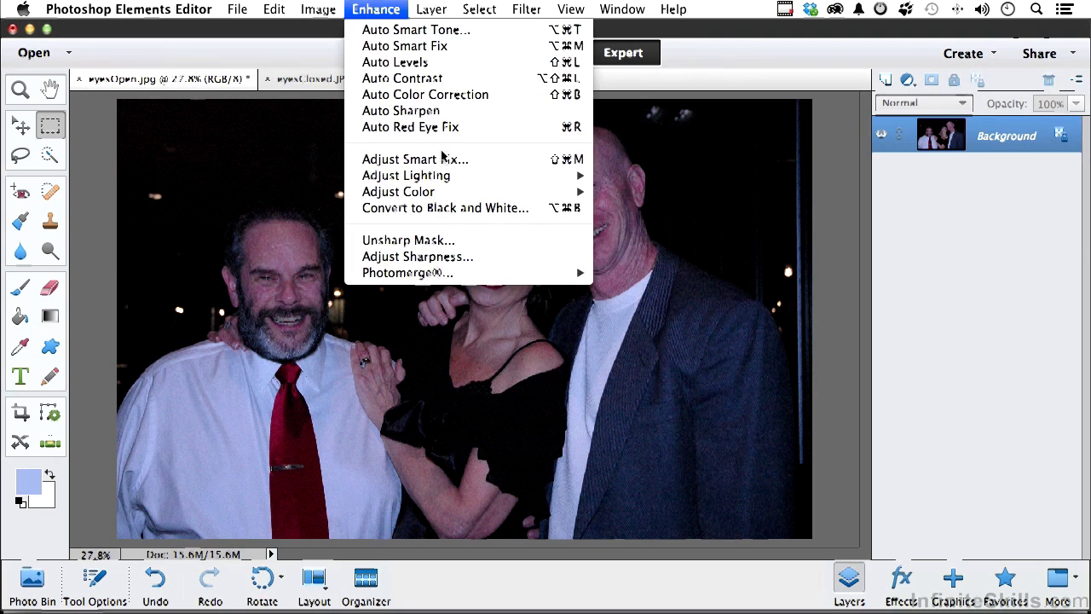
{"action": "mouse_move", "coordinate": [444, 194]}
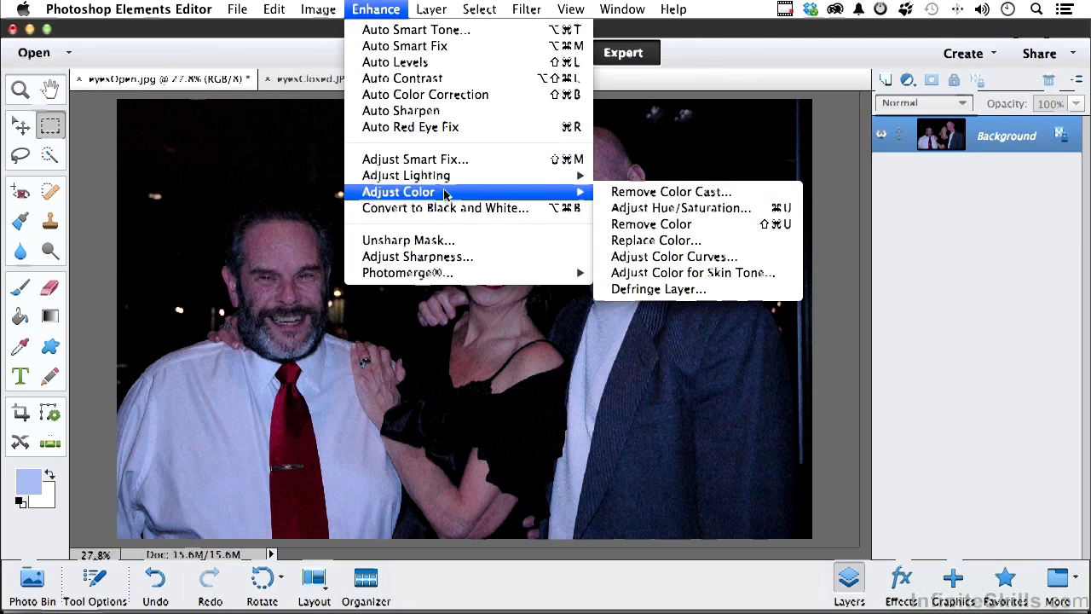
{"action": "left_click", "coordinate": [630, 194]}
{"action": "left_click", "coordinate": [232, 401]}
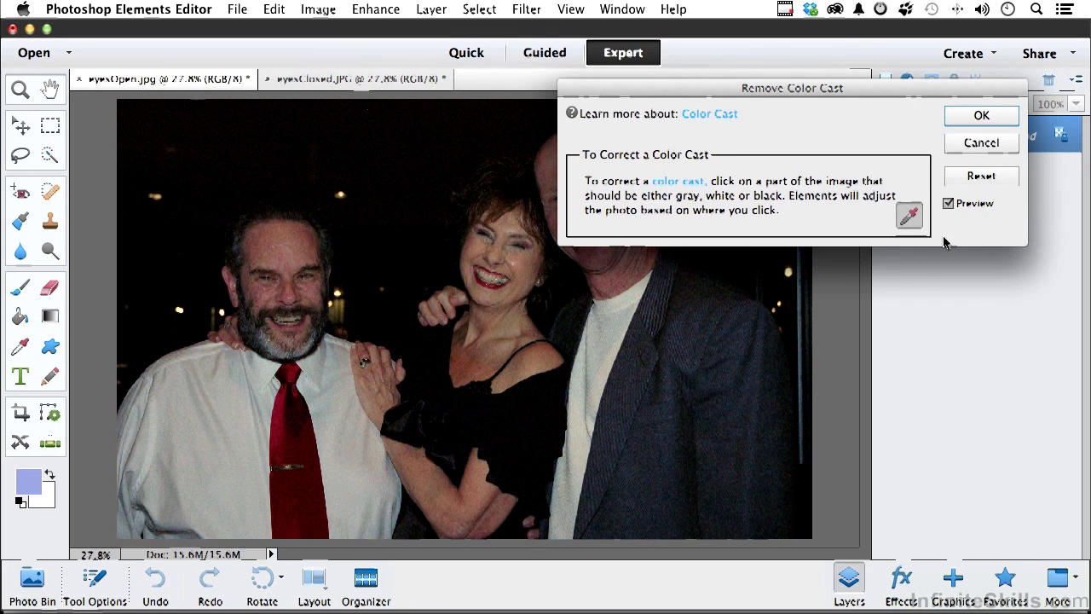
{"action": "left_click", "coordinate": [974, 117]}
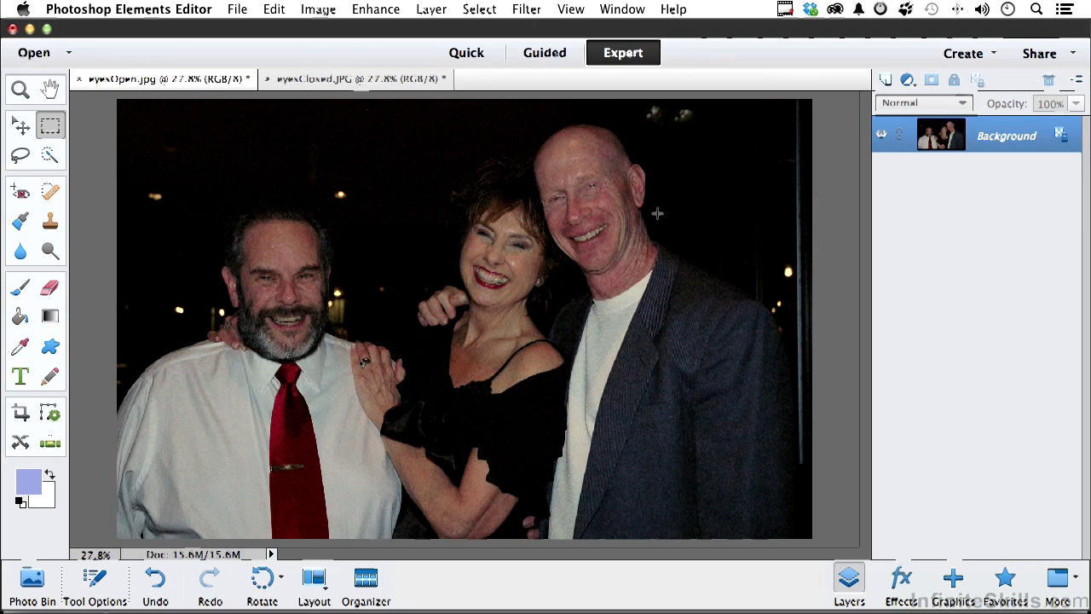
Flip between the two photo tabs to compare their matched colour and brightness.
{"action": "left_click", "coordinate": [310, 80]}
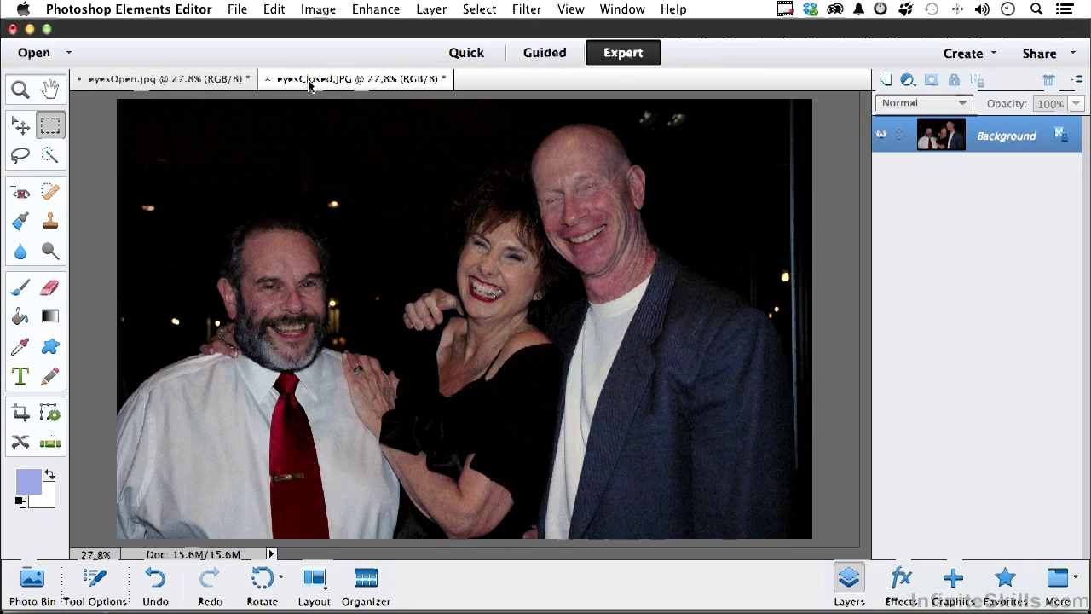
{"action": "left_click", "coordinate": [135, 80]}
{"action": "left_click", "coordinate": [318, 79]}
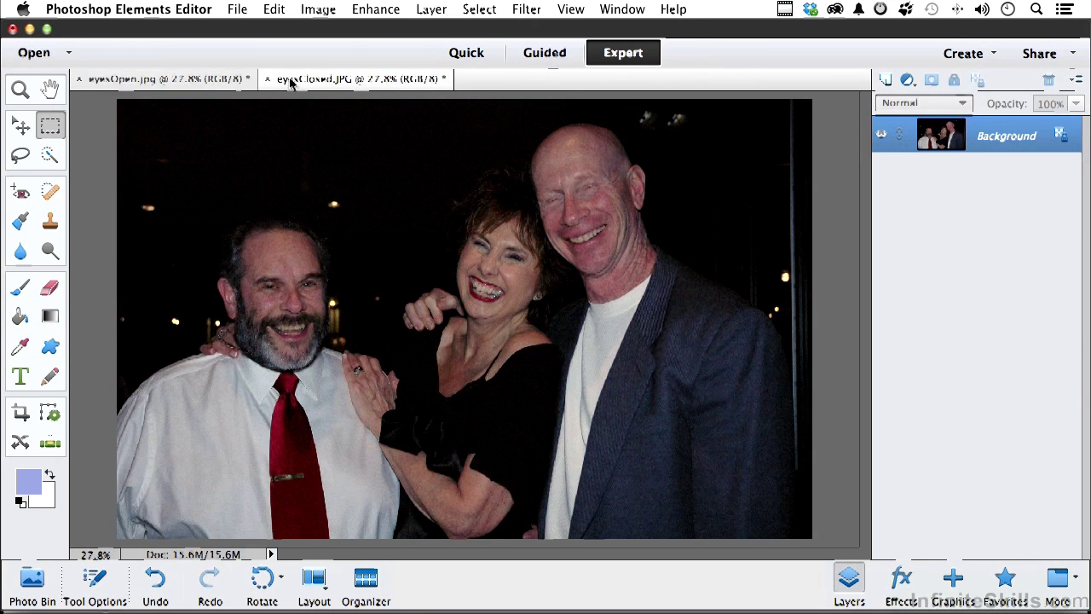
{"action": "left_click", "coordinate": [140, 79]}
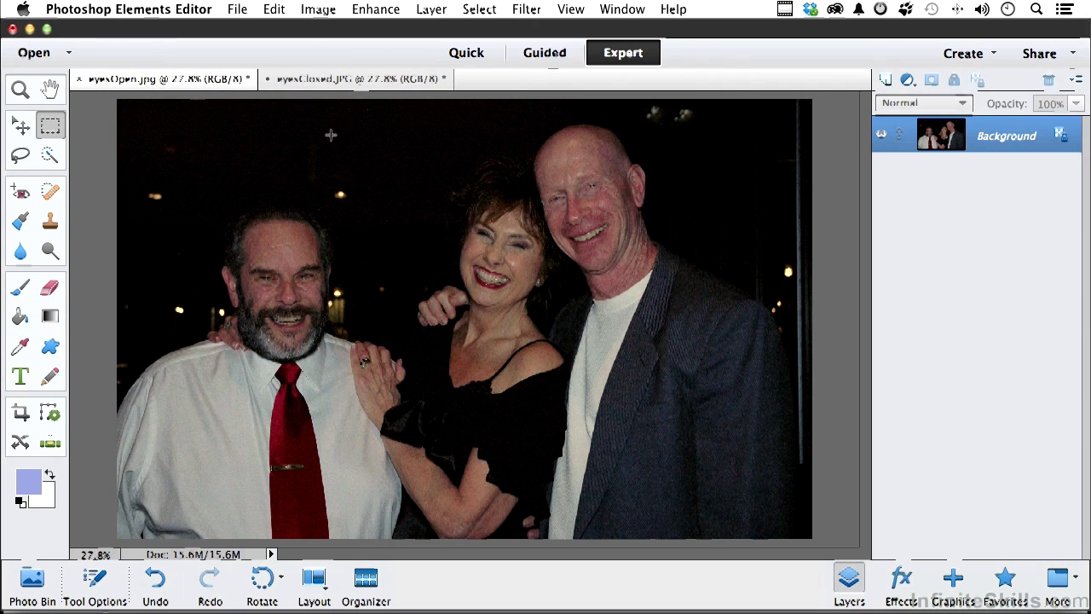
{"action": "left_click", "coordinate": [318, 79]}
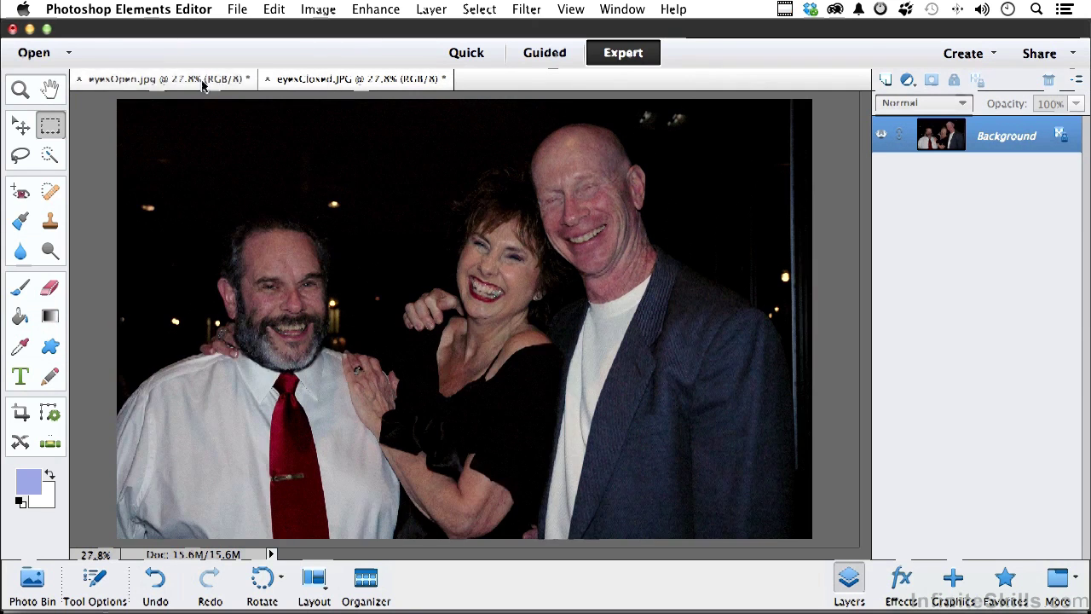
{"action": "left_click", "coordinate": [136, 80]}
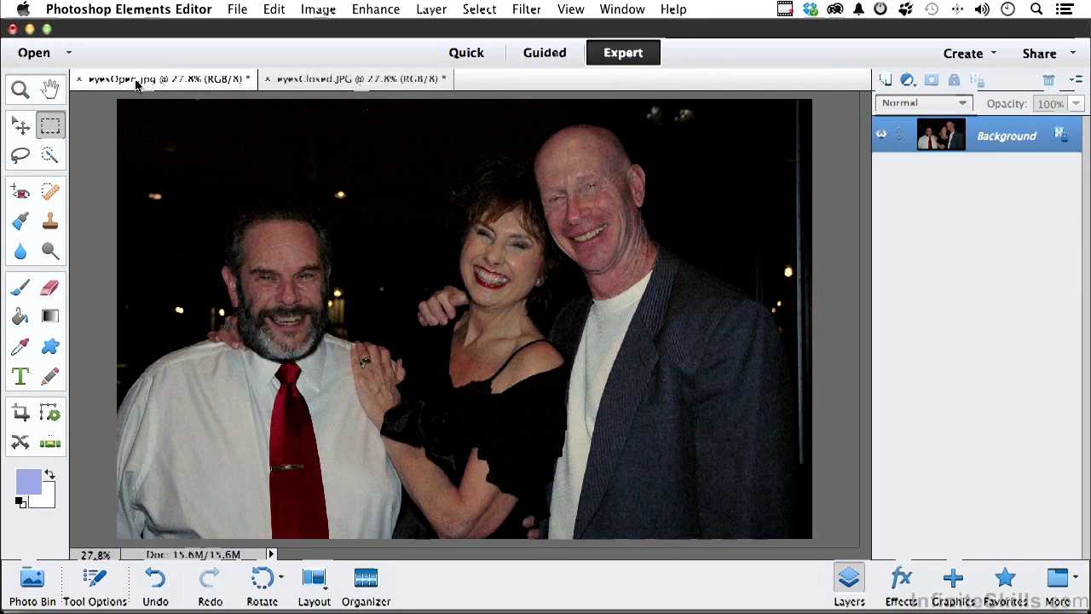
{"action": "left_click", "coordinate": [300, 79]}
{"action": "left_click", "coordinate": [171, 81]}
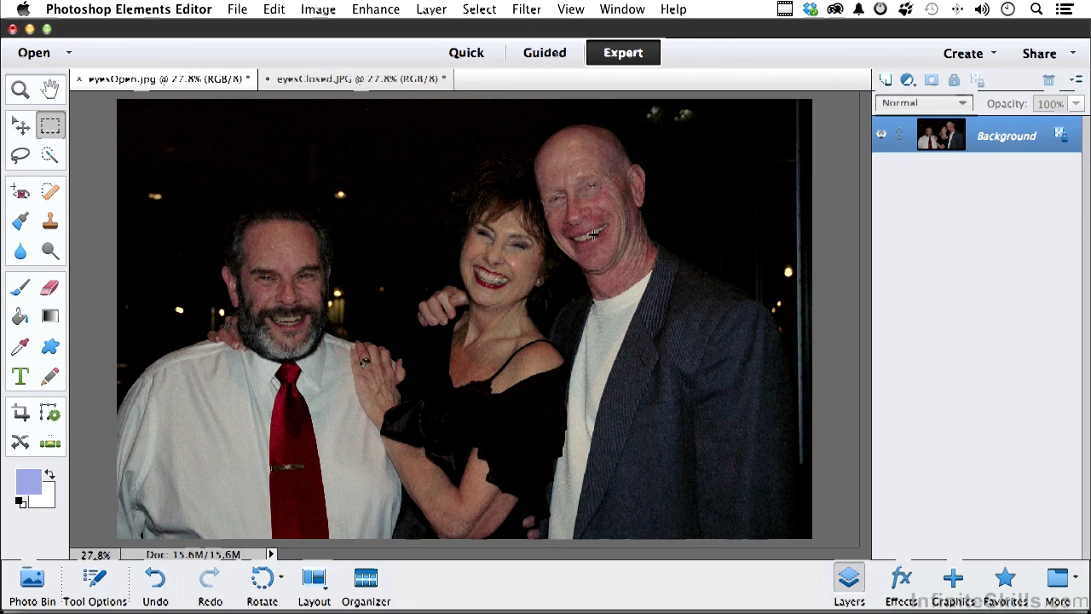
{"action": "left_click", "coordinate": [390, 9]}
{"action": "mouse_move", "coordinate": [457, 274]}
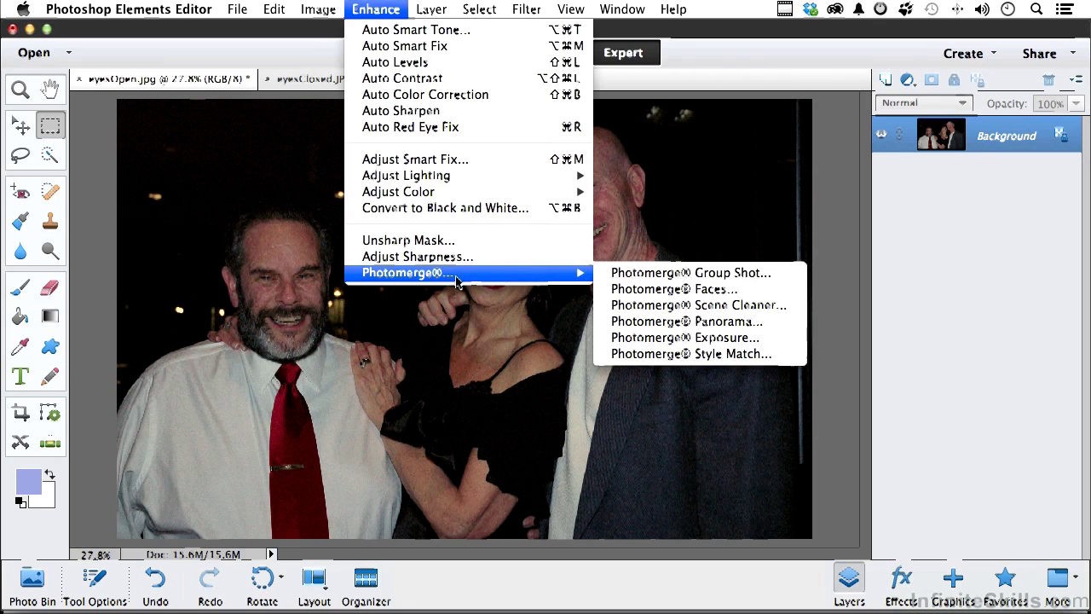
Launch Photomerge Faces using all open photos.
{"action": "left_click", "coordinate": [663, 291]}
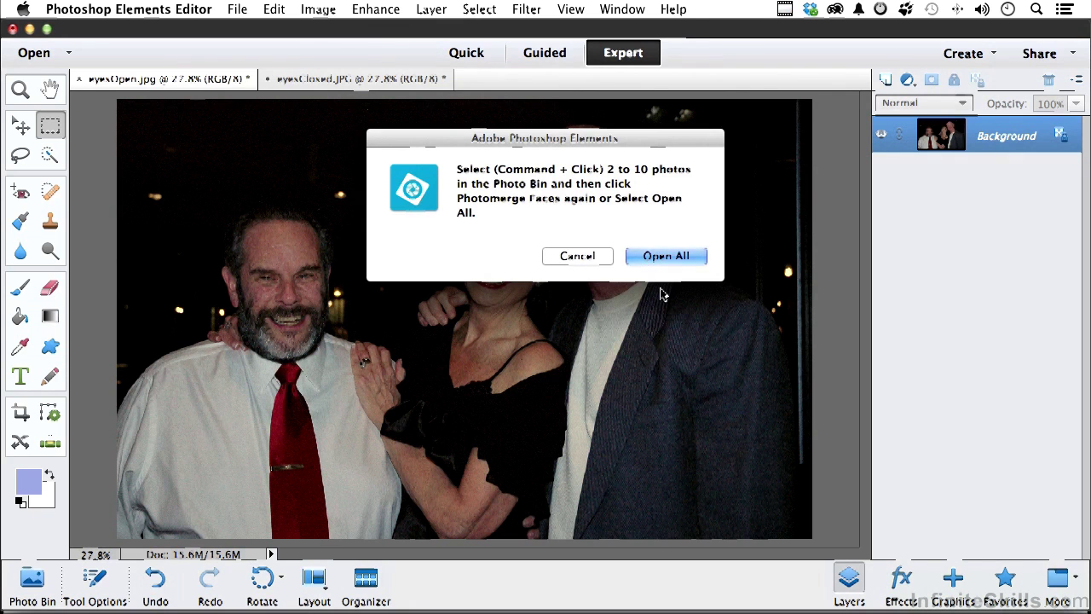
{"action": "left_click", "coordinate": [652, 258]}
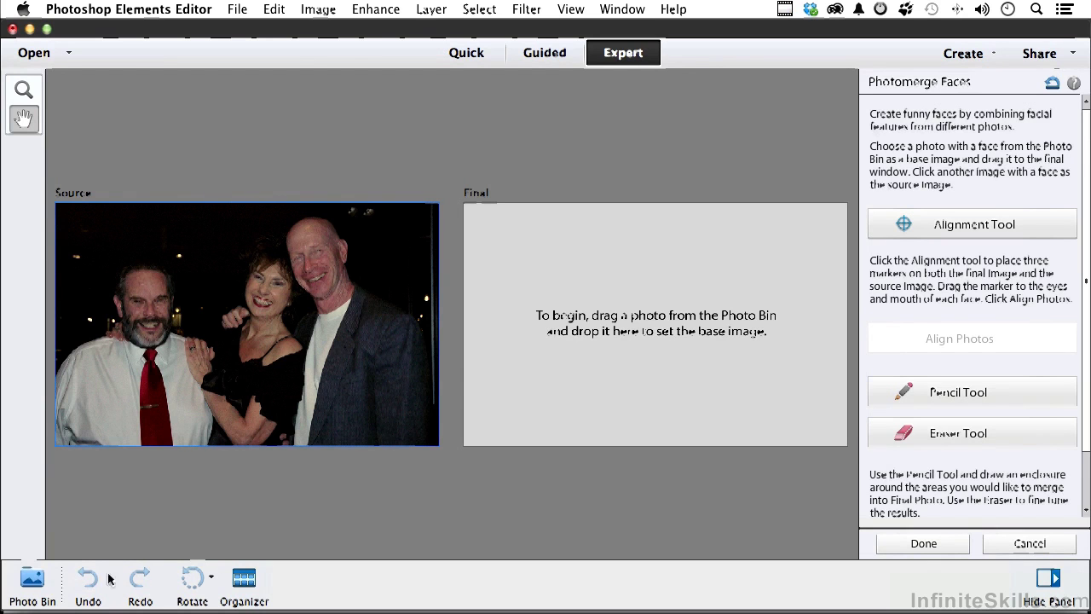
Drag the eyes-closed photo from the Photo Bin into the Final pane as the base.
{"action": "left_click", "coordinate": [31, 584]}
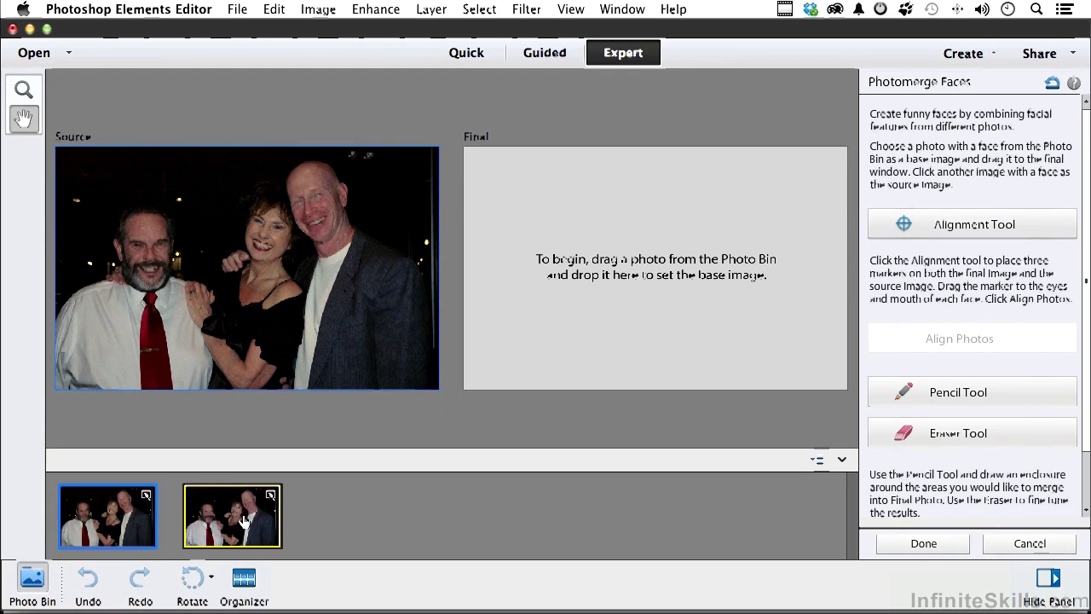
{"action": "left_click_drag", "start_coordinate": [239, 521], "coordinate": [625, 328]}
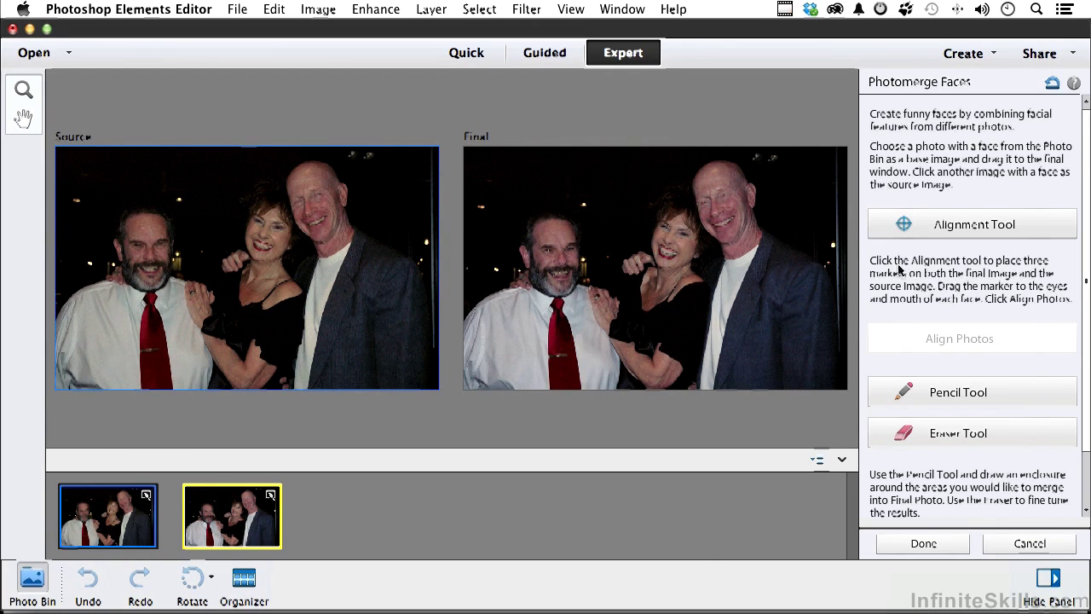
{"action": "left_click", "coordinate": [909, 394]}
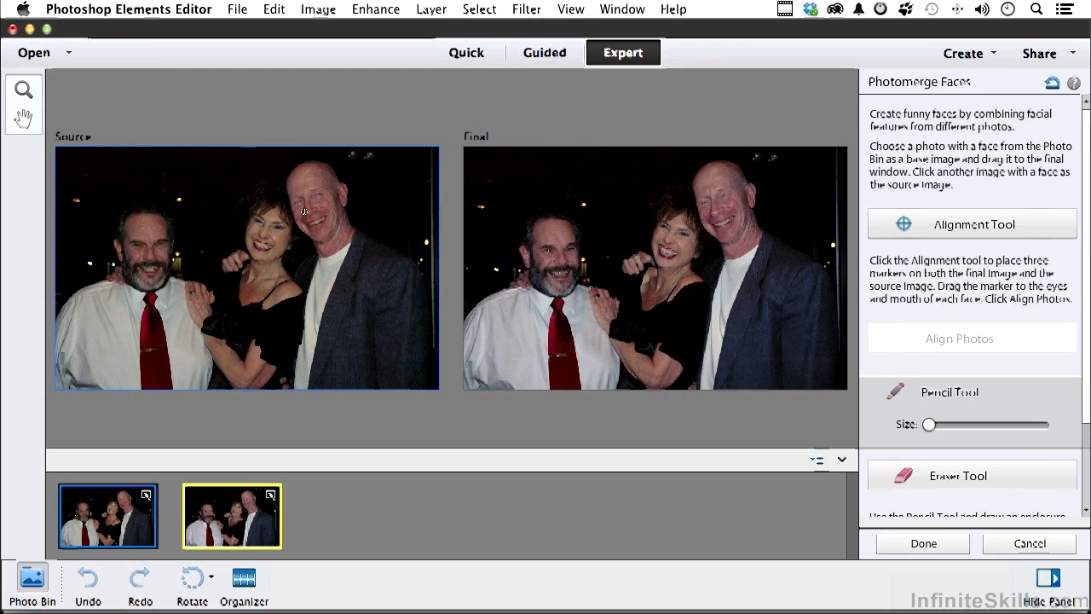
Draw a pencil stroke over the bald man's face and show the merged regions.
{"action": "mouse_move", "coordinate": [293, 186]}
{"action": "left_mouse_down"}
{"action": "mouse_move", "coordinate": [307, 230]}
{"action": "mouse_move", "coordinate": [322, 237]}
{"action": "mouse_move", "coordinate": [338, 213]}
{"action": "mouse_move", "coordinate": [327, 179]}
{"action": "left_mouse_up"}
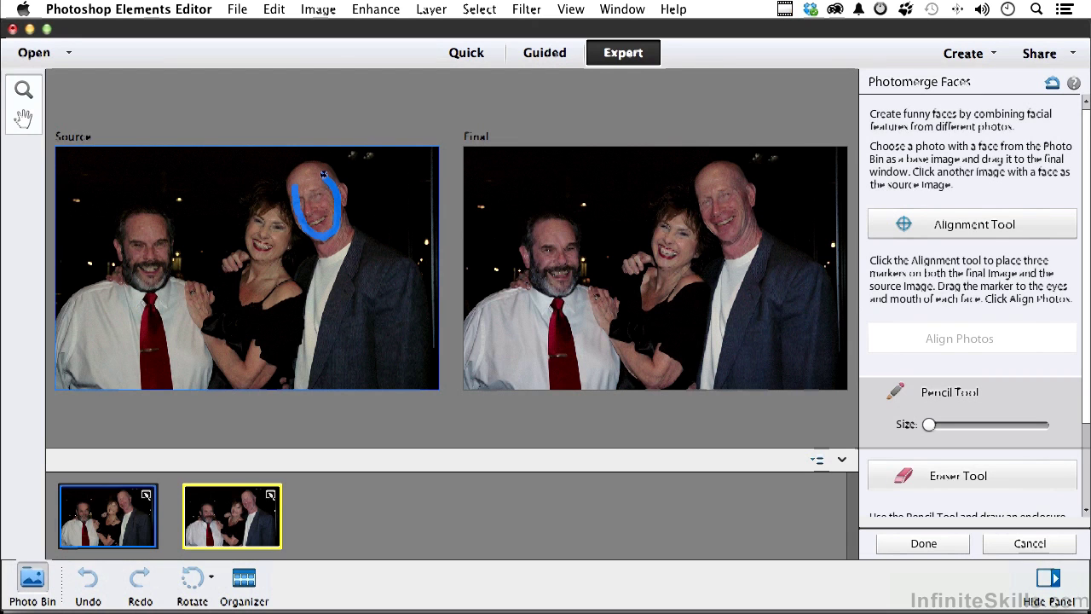
{"action": "scroll", "coordinate": [965, 439], "scroll_direction": "down", "scroll_amount": 3}
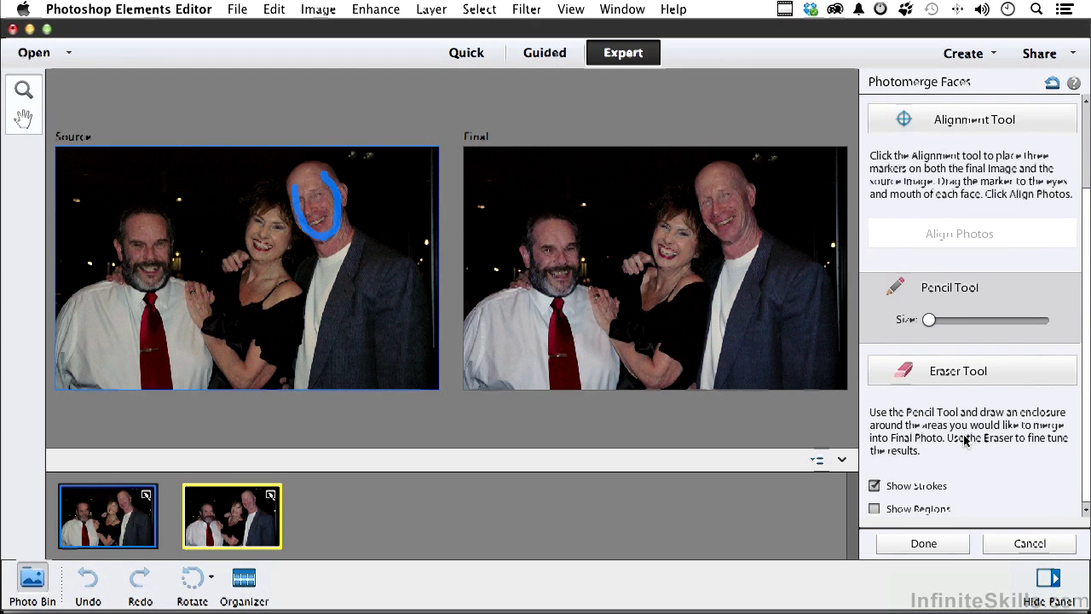
{"action": "left_click", "coordinate": [875, 509]}
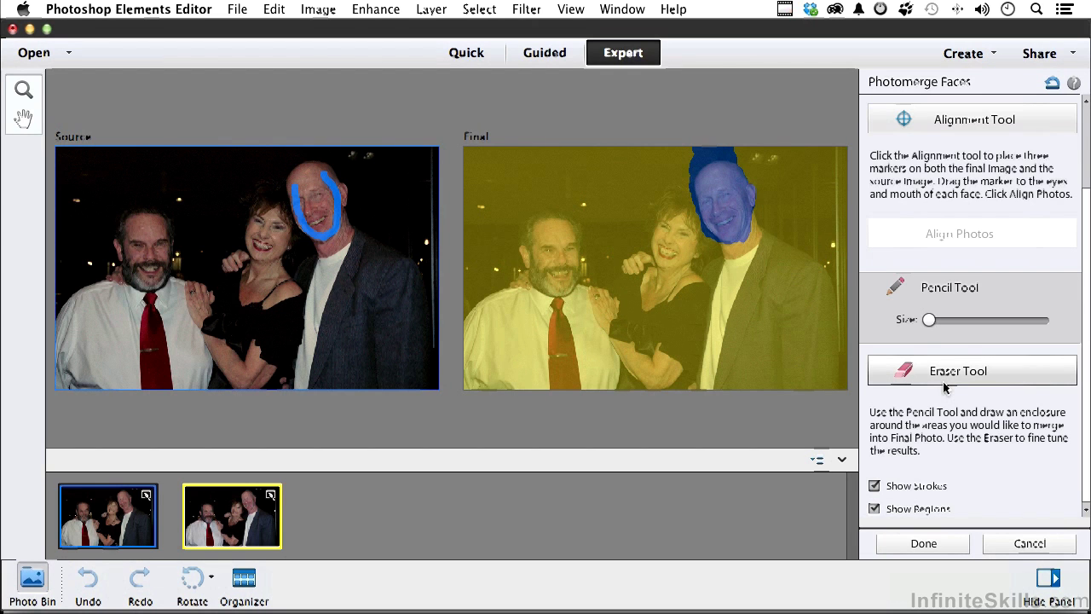
Turn off Show Strokes and Show Regions, then reset Photomerge Faces.
{"action": "left_click", "coordinate": [873, 485]}
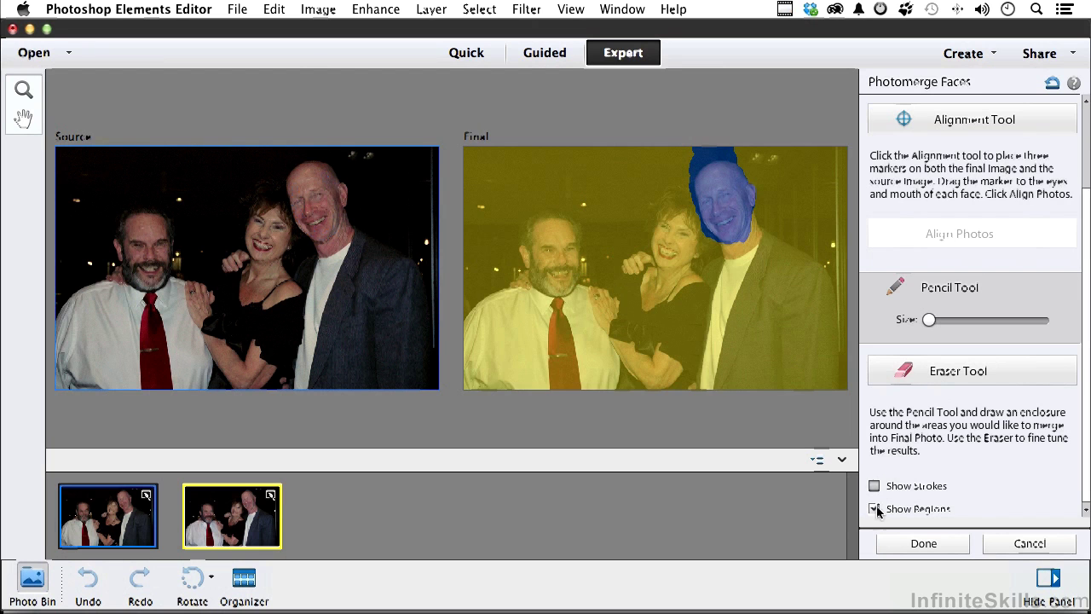
{"action": "left_click", "coordinate": [874, 509]}
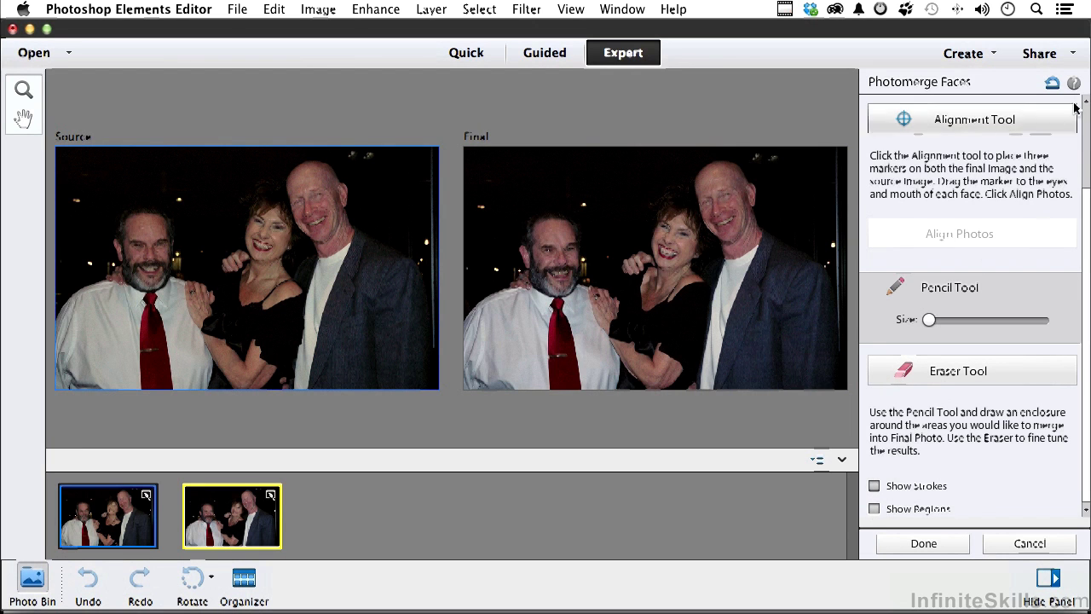
{"action": "left_click", "coordinate": [1051, 83]}
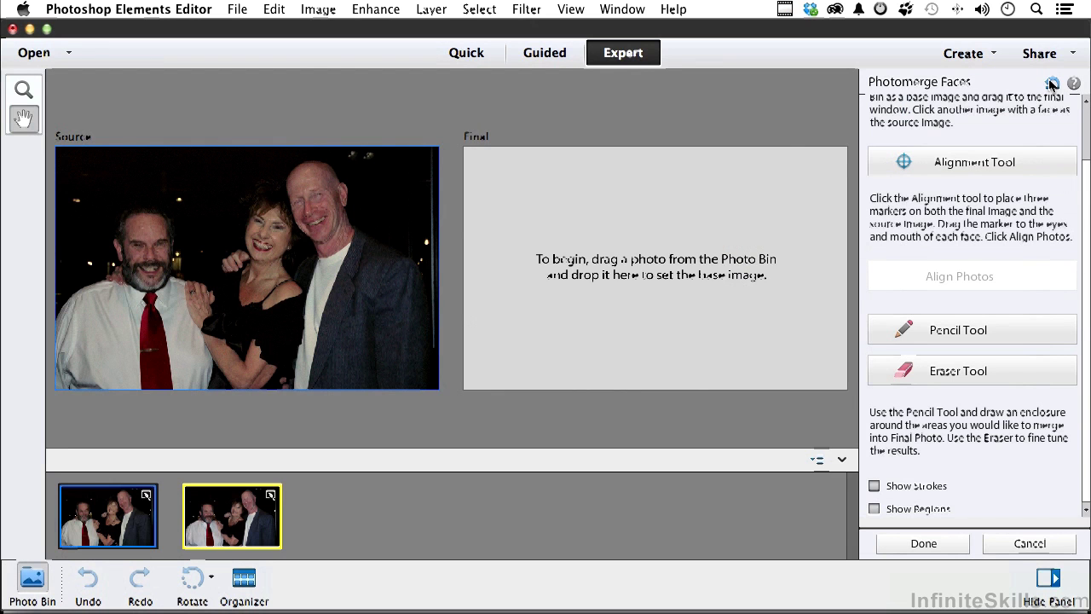
{"action": "left_click_drag", "start_coordinate": [224, 535], "coordinate": [650, 288]}
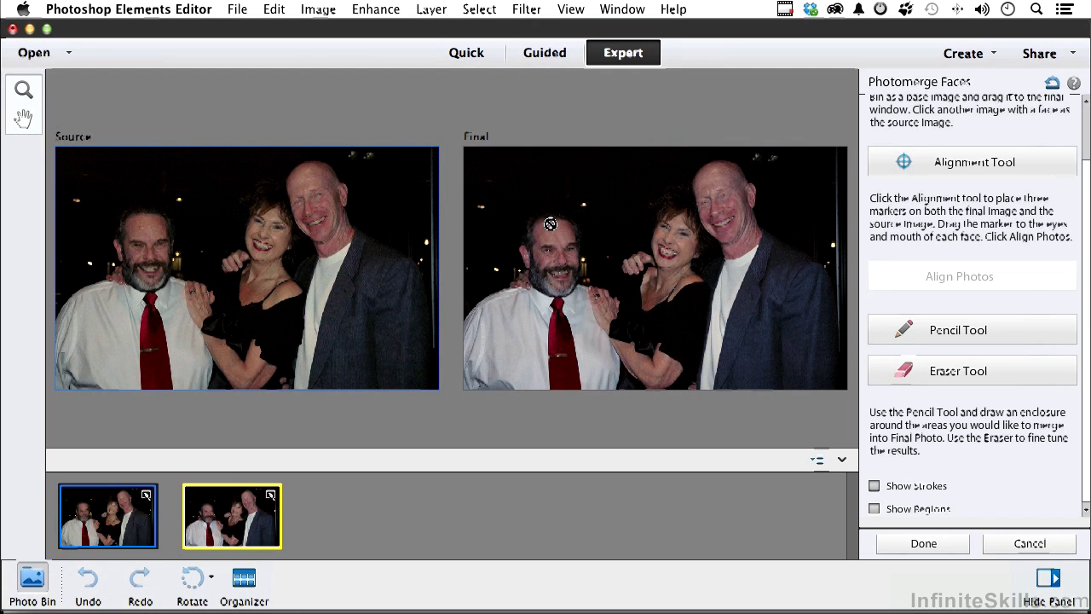
{"action": "left_click", "coordinate": [941, 333]}
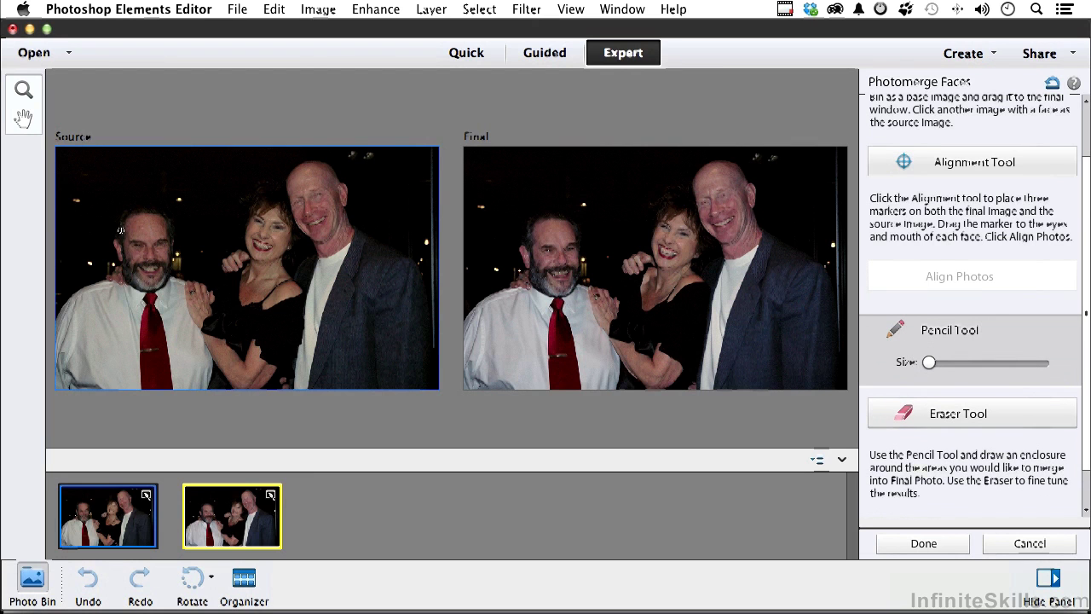
{"action": "mouse_move", "coordinate": [121, 229]}
{"action": "left_mouse_down"}
{"action": "mouse_move", "coordinate": [136, 276]}
{"action": "mouse_move", "coordinate": [151, 279]}
{"action": "mouse_move", "coordinate": [163, 274]}
{"action": "mouse_move", "coordinate": [158, 220]}
{"action": "left_mouse_up"}
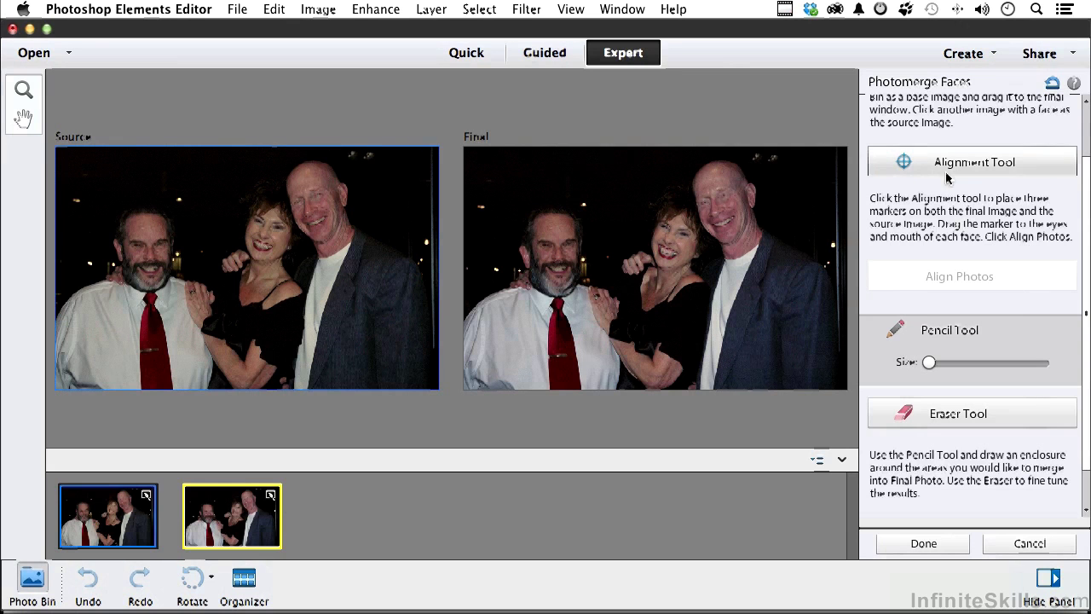
{"action": "left_click", "coordinate": [1051, 83]}
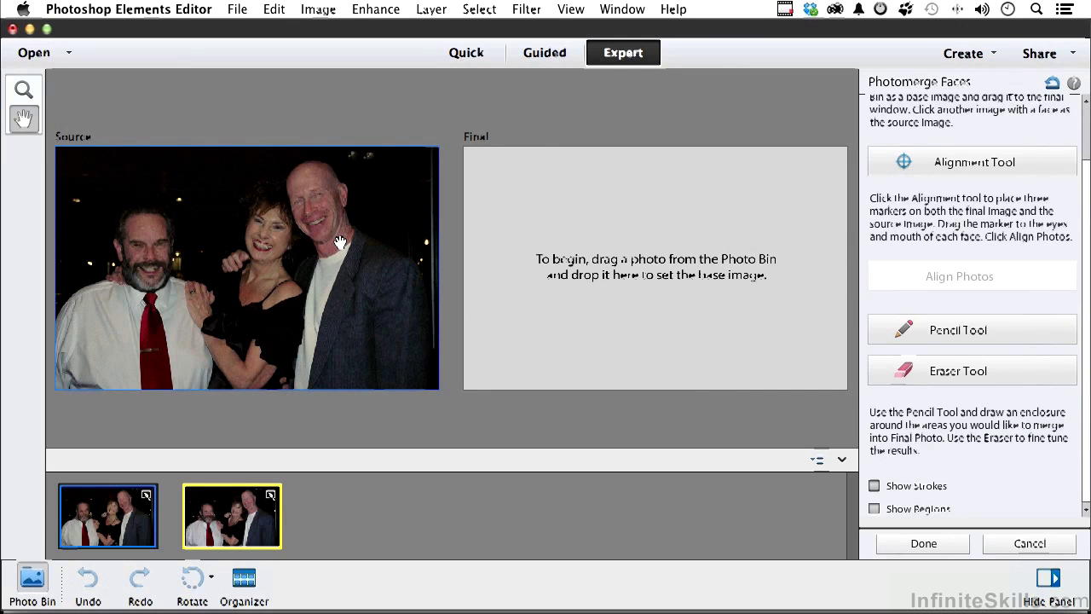
Set the second photo as Source and the first as Final base, adding alignment markers.
{"action": "left_click", "coordinate": [243, 519]}
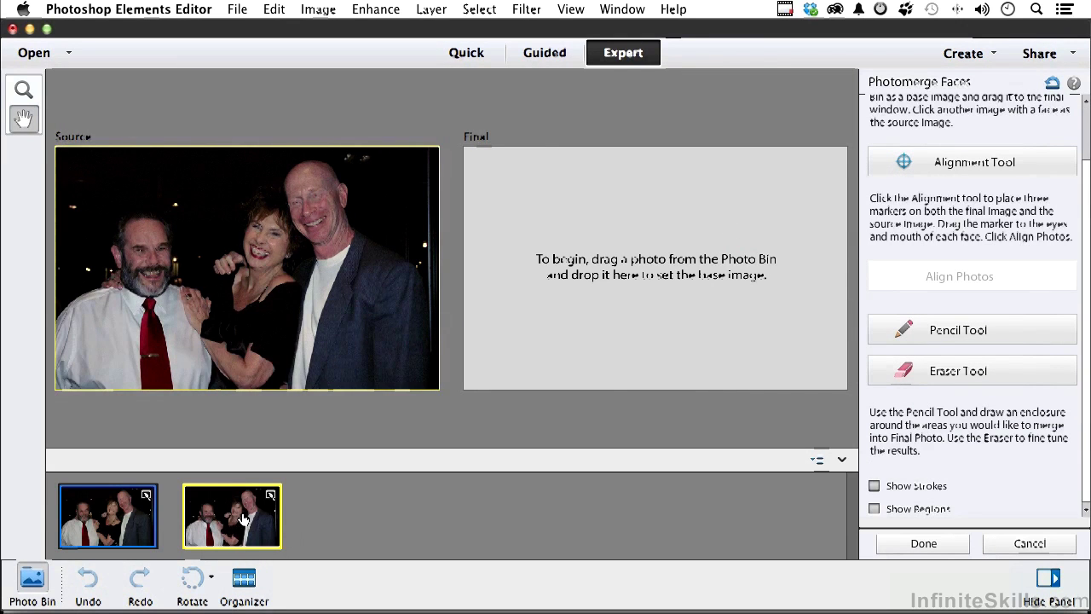
{"action": "left_click_drag", "start_coordinate": [133, 516], "coordinate": [698, 269]}
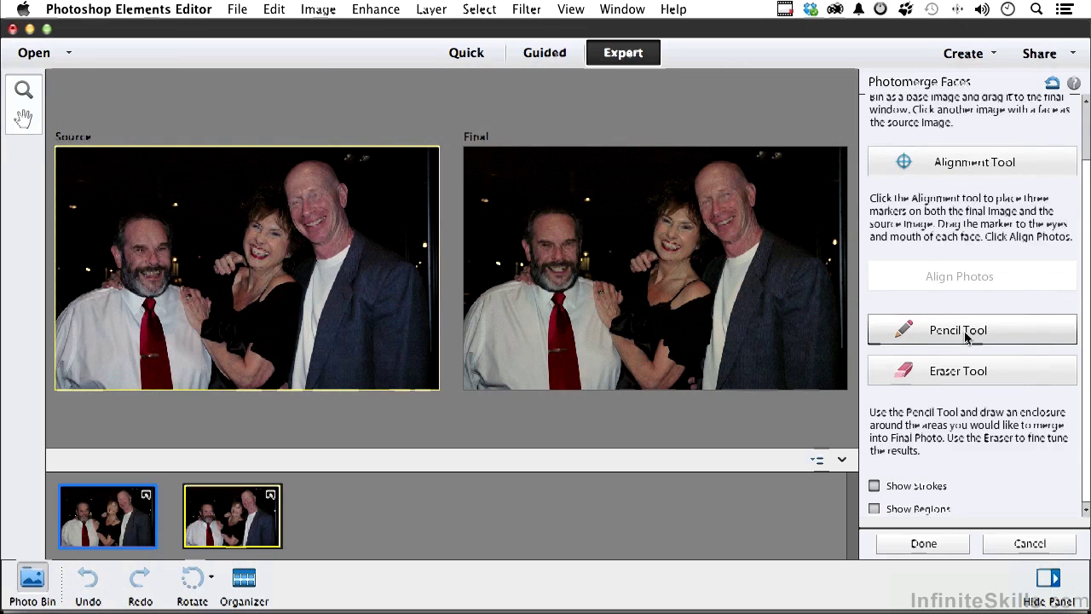
{"action": "left_click", "coordinate": [964, 164]}
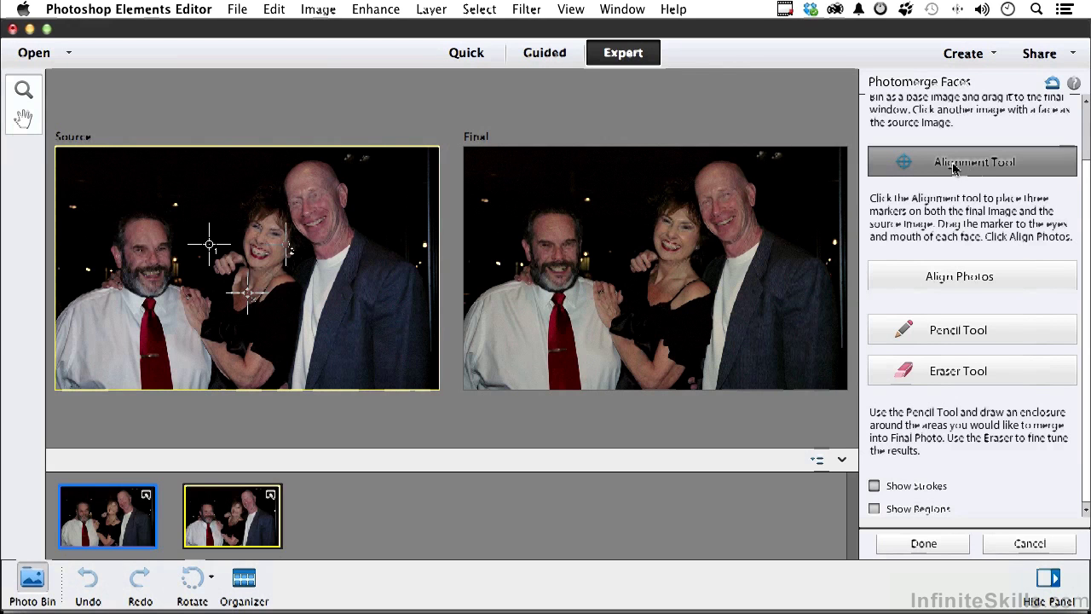
Place the three Source markers on the left man's two eyes and mouth.
{"action": "mouse_move", "coordinate": [211, 246]}
{"action": "left_mouse_down"}
{"action": "mouse_move", "coordinate": [80, 222]}
{"action": "mouse_move", "coordinate": [74, 207]}
{"action": "left_mouse_up"}
{"action": "left_click_drag", "start_coordinate": [290, 249], "coordinate": [176, 205]}
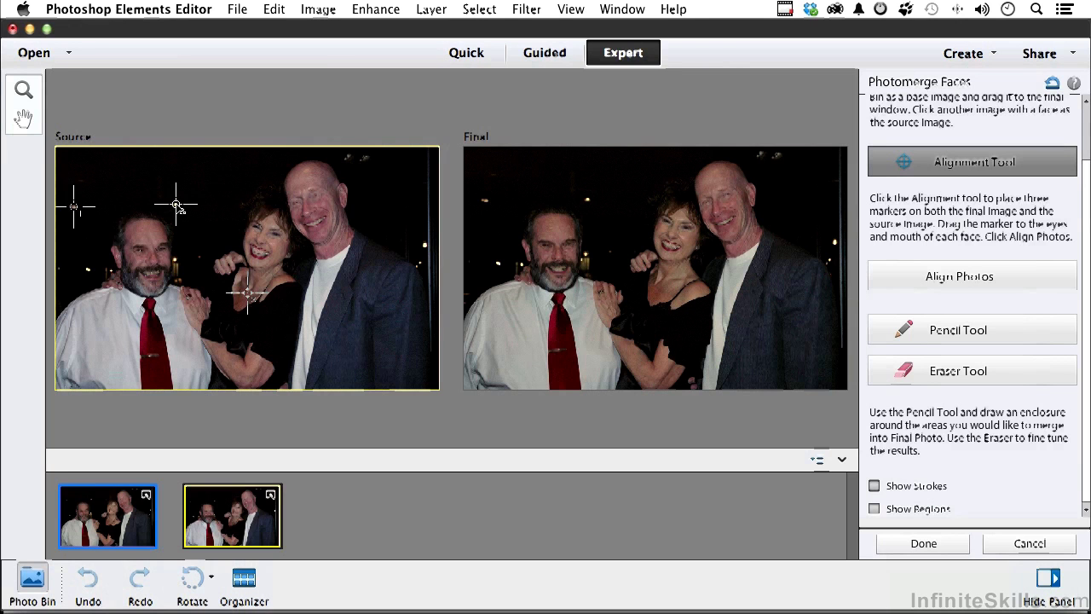
{"action": "mouse_move", "coordinate": [248, 293]}
{"action": "left_mouse_down"}
{"action": "mouse_move", "coordinate": [185, 306]}
{"action": "mouse_move", "coordinate": [82, 279]}
{"action": "mouse_move", "coordinate": [89, 269]}
{"action": "left_mouse_up"}
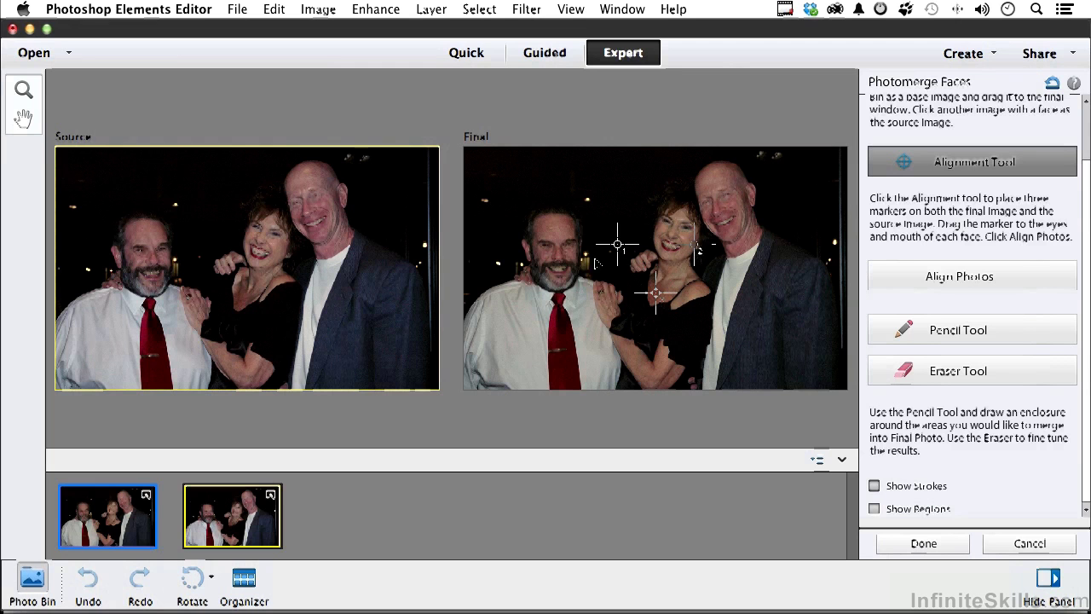
Place the Final markers on the same eyes and mouth, then align the photos.
{"action": "left_click_drag", "start_coordinate": [617, 245], "coordinate": [485, 202]}
{"action": "left_click_drag", "start_coordinate": [697, 249], "coordinate": [592, 204]}
{"action": "left_click_drag", "start_coordinate": [656, 294], "coordinate": [501, 272]}
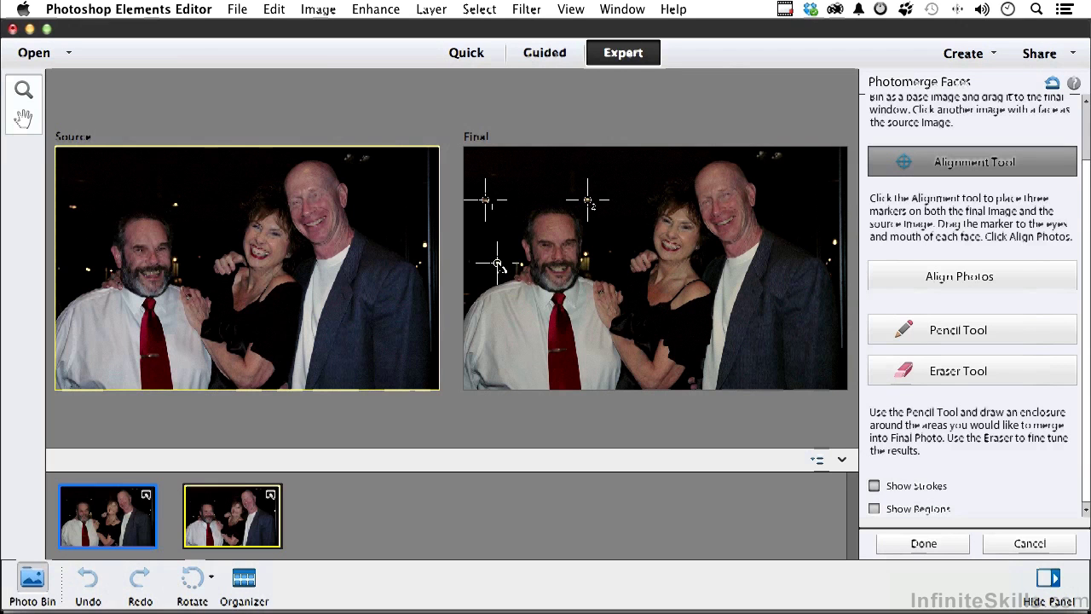
{"action": "left_click", "coordinate": [325, 268]}
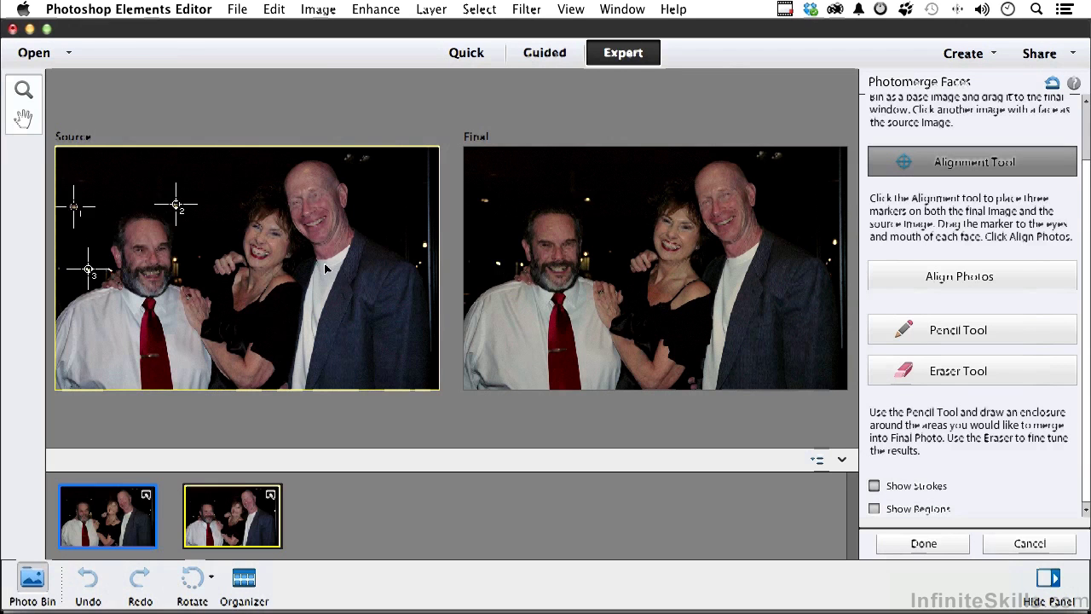
{"action": "left_click", "coordinate": [505, 311]}
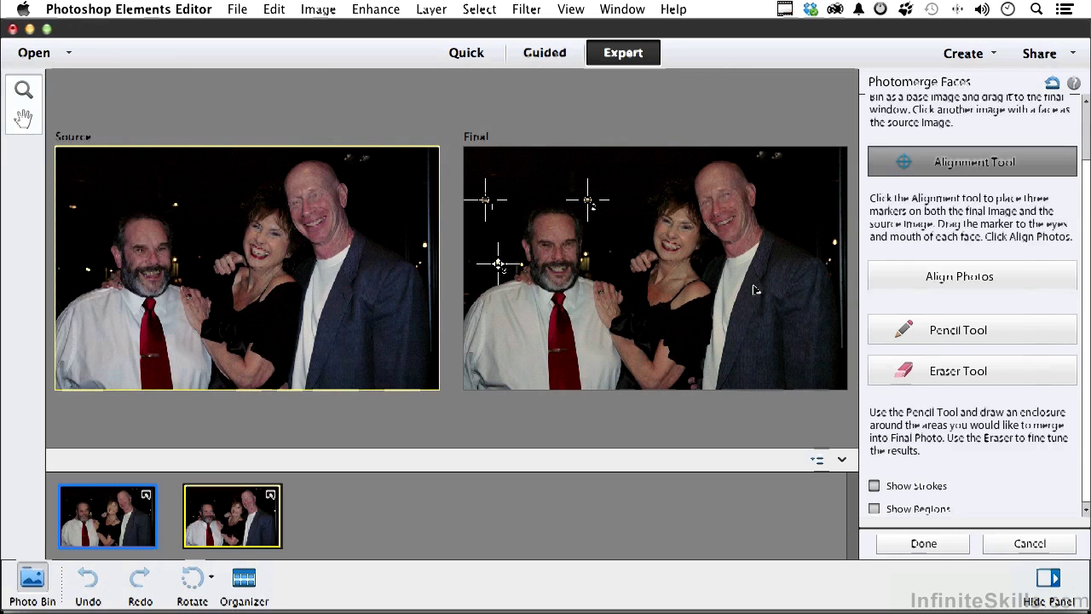
{"action": "left_click", "coordinate": [929, 281]}
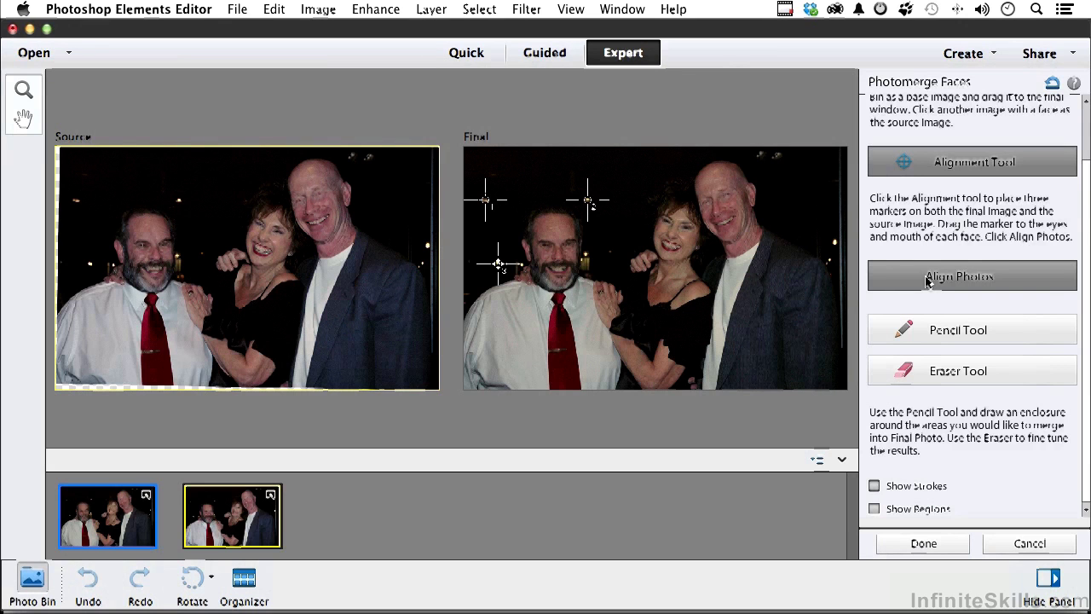
Outline the left man's face on the Source photo with the Pencil Tool.
{"action": "left_click", "coordinate": [933, 334]}
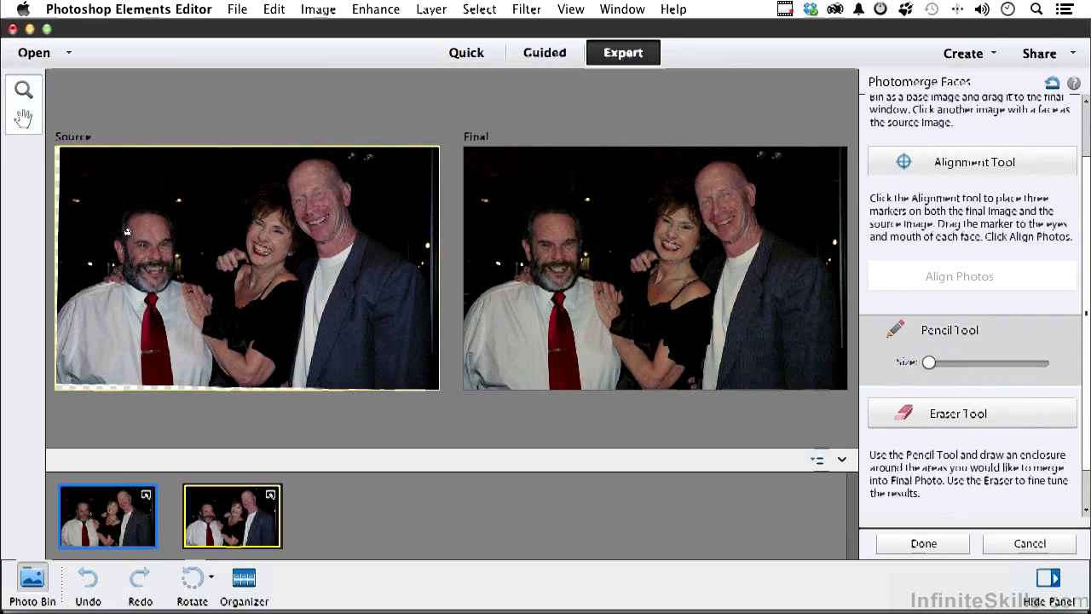
{"action": "mouse_move", "coordinate": [126, 232]}
{"action": "left_mouse_down"}
{"action": "mouse_move", "coordinate": [126, 265]}
{"action": "mouse_move", "coordinate": [145, 286]}
{"action": "mouse_move", "coordinate": [168, 277]}
{"action": "mouse_move", "coordinate": [147, 219]}
{"action": "left_mouse_up"}
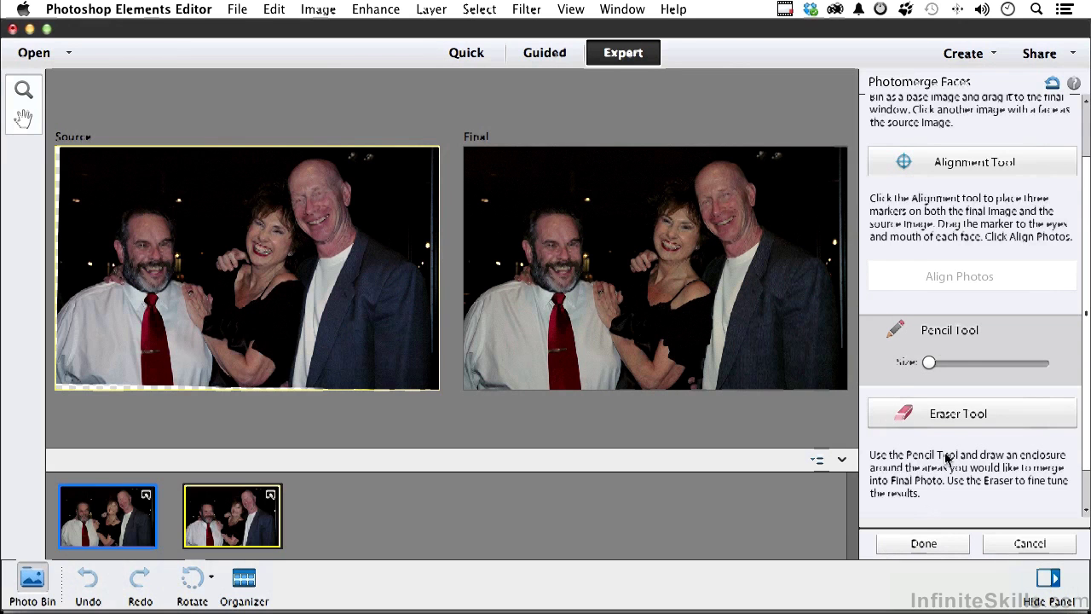
{"action": "scroll", "coordinate": [946, 459], "scroll_direction": "down", "scroll_amount": 2}
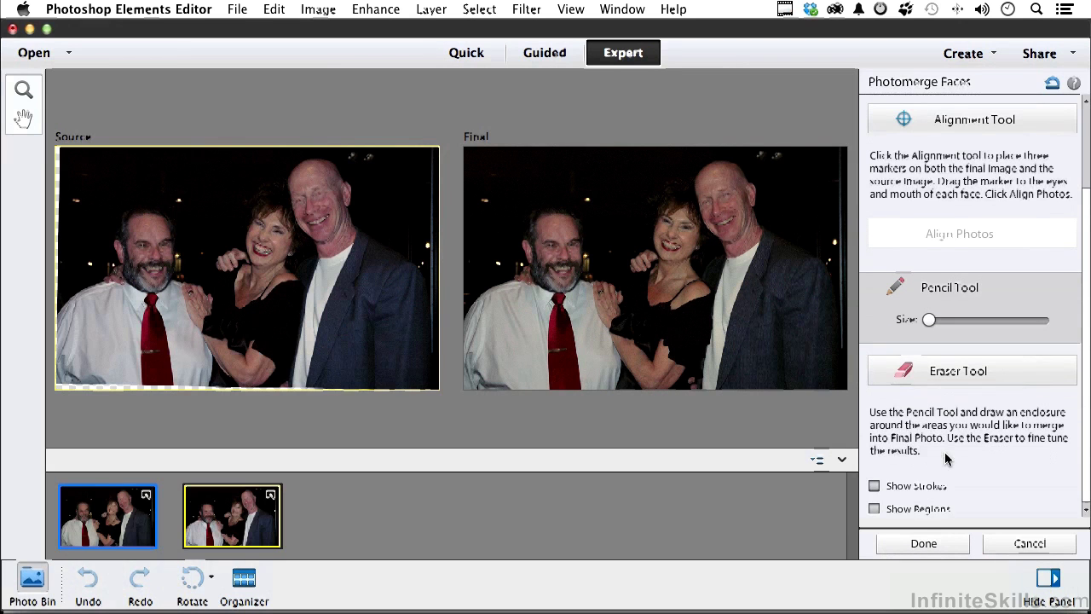
Show strokes and regions, extend the outline over his head, then hide Show Regions.
{"action": "left_click", "coordinate": [875, 487]}
{"action": "left_click", "coordinate": [876, 509]}
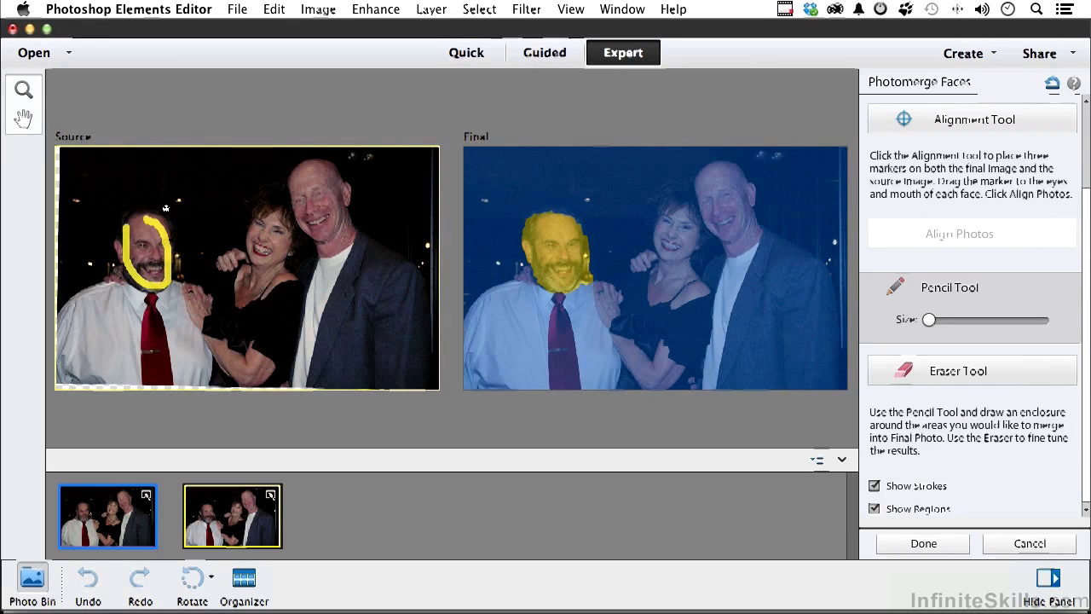
{"action": "left_click_drag", "start_coordinate": [155, 213], "coordinate": [121, 225]}
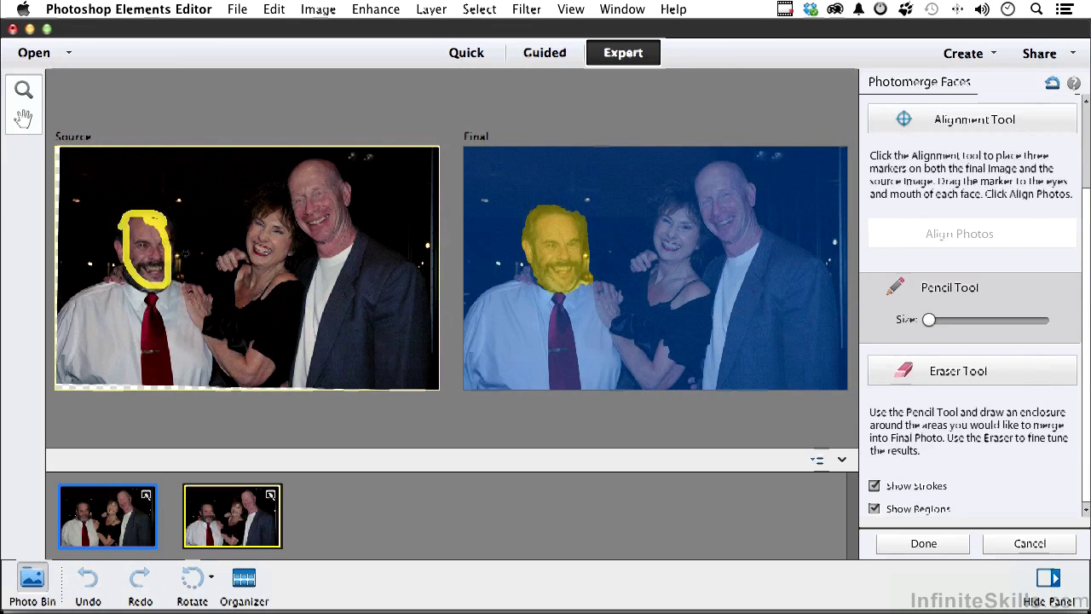
{"action": "left_click", "coordinate": [874, 509]}
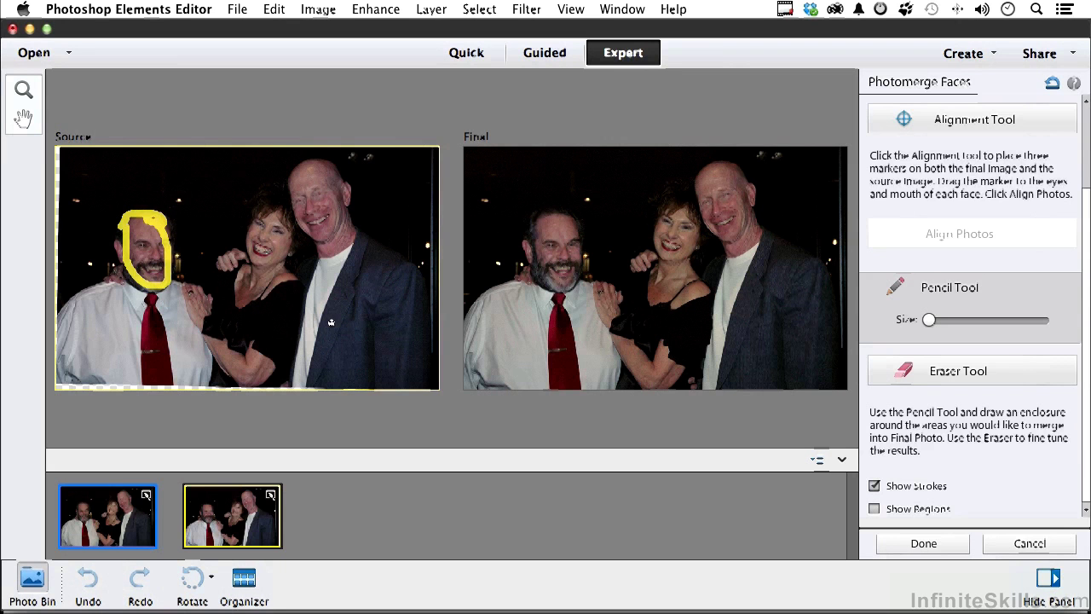
Cancel Photomerge Faces and close the eyesClosed photo without saving.
{"action": "left_click", "coordinate": [1029, 543]}
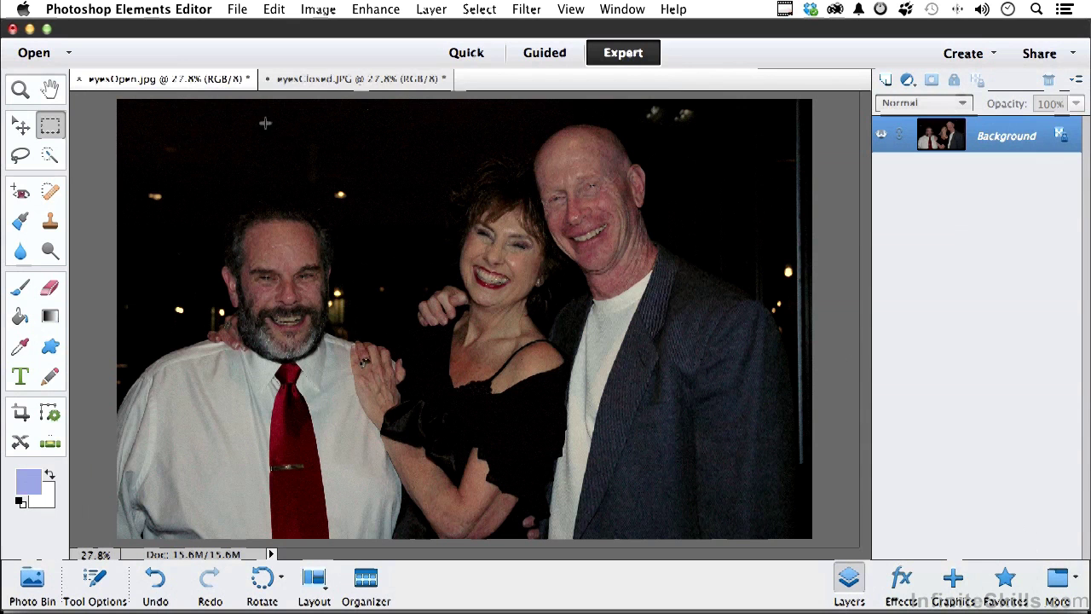
{"action": "left_click", "coordinate": [267, 78]}
{"action": "left_click", "coordinate": [485, 244]}
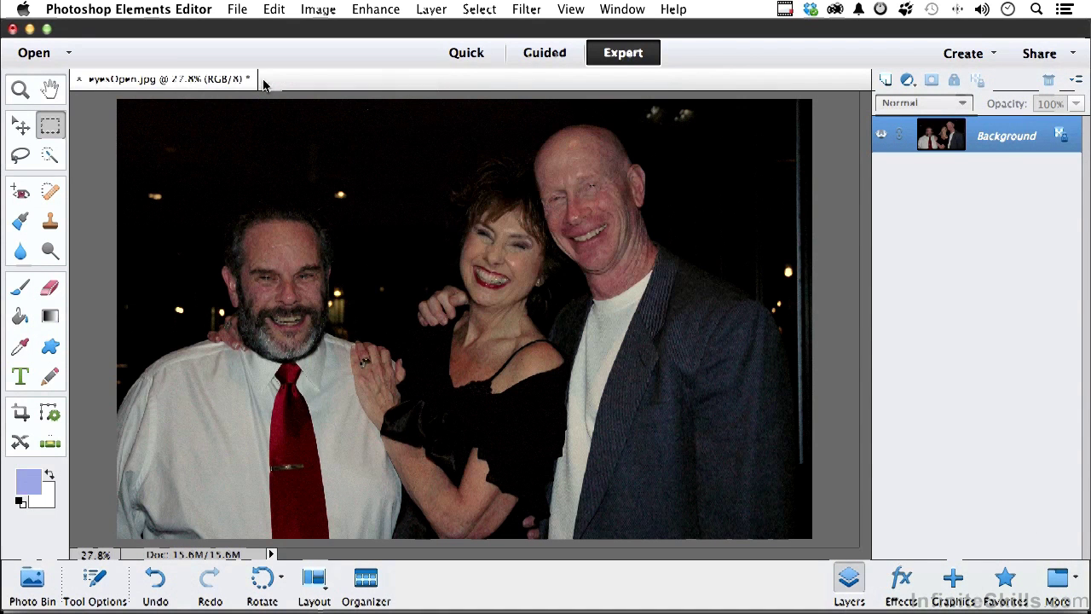